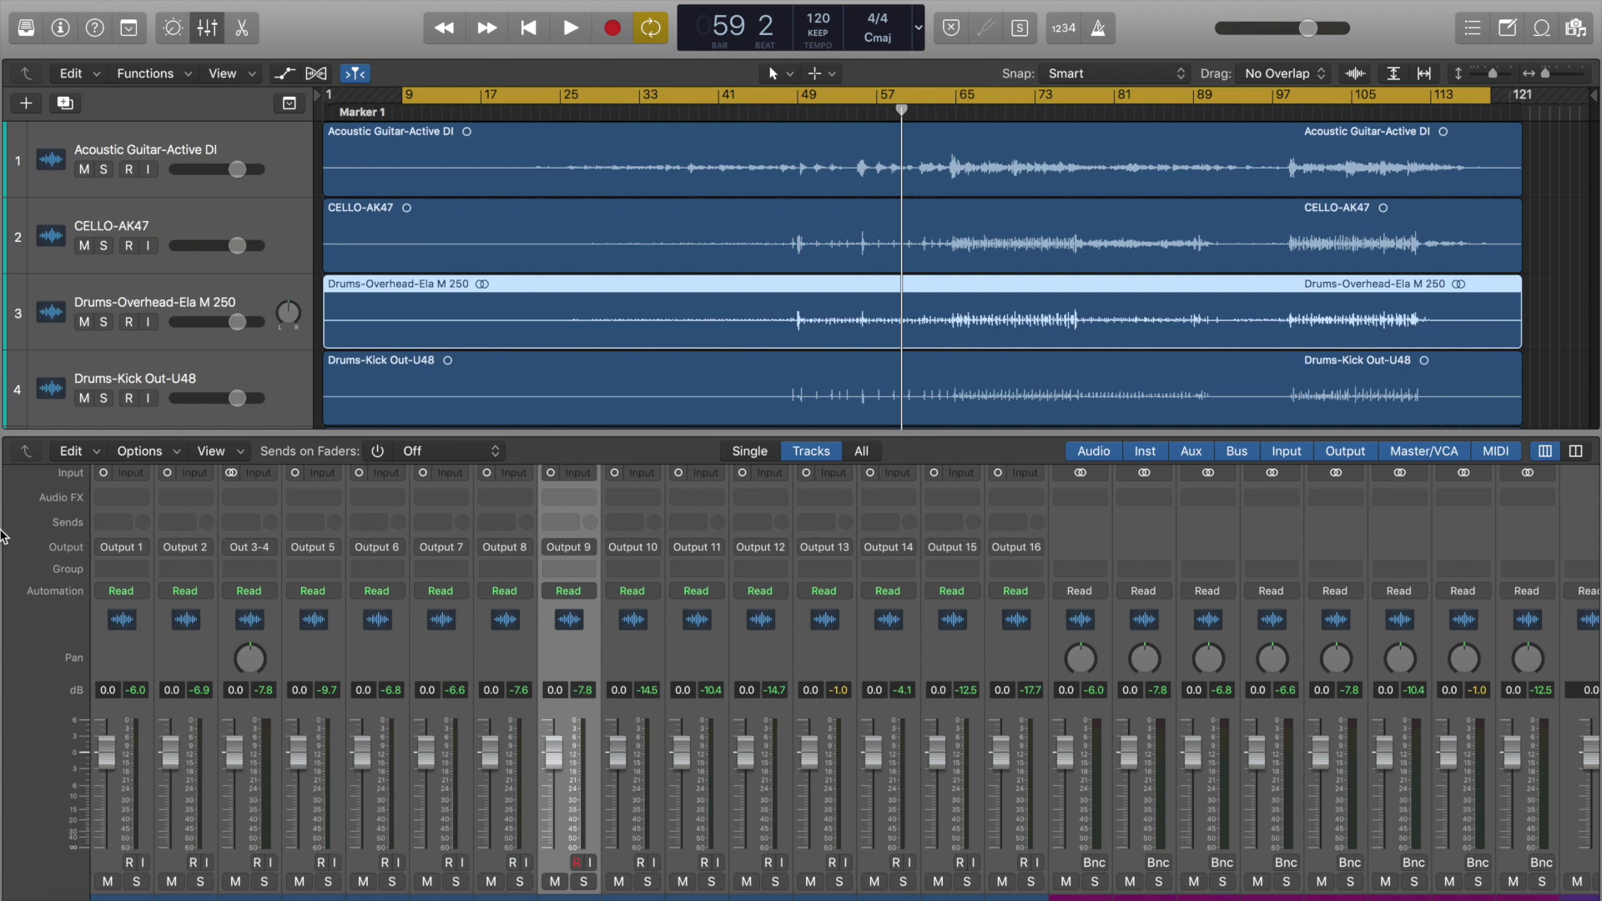
Step: Open the Goodnight Blue Moon_Rabbit Hole folder of WAV stems in Finder
scroll(138, 571, up, 3)
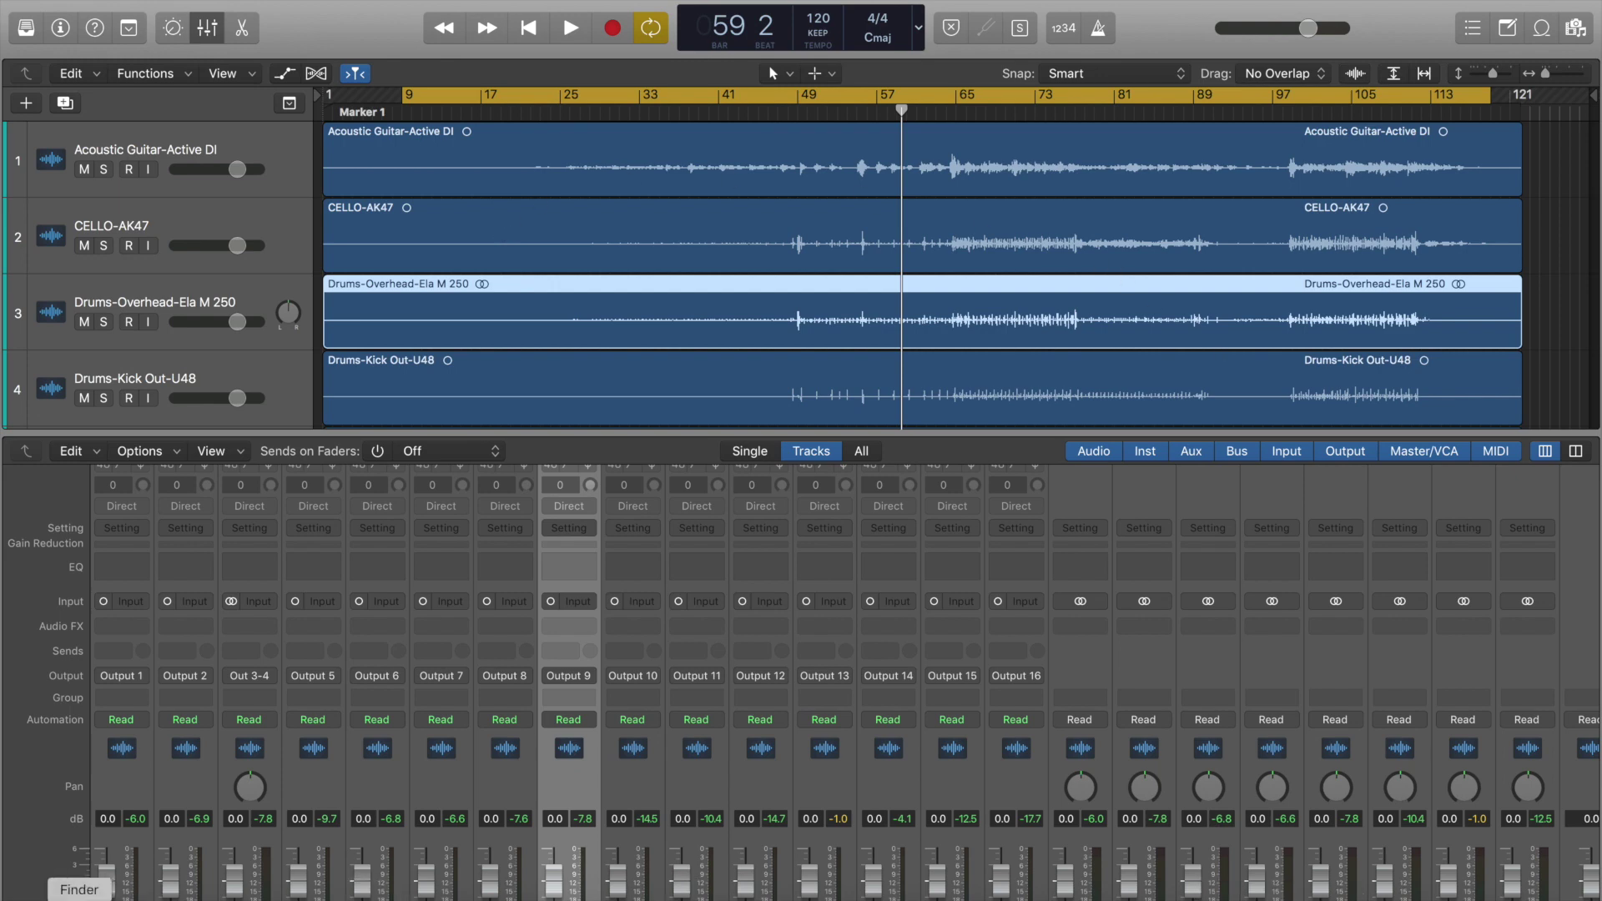
click(79, 898)
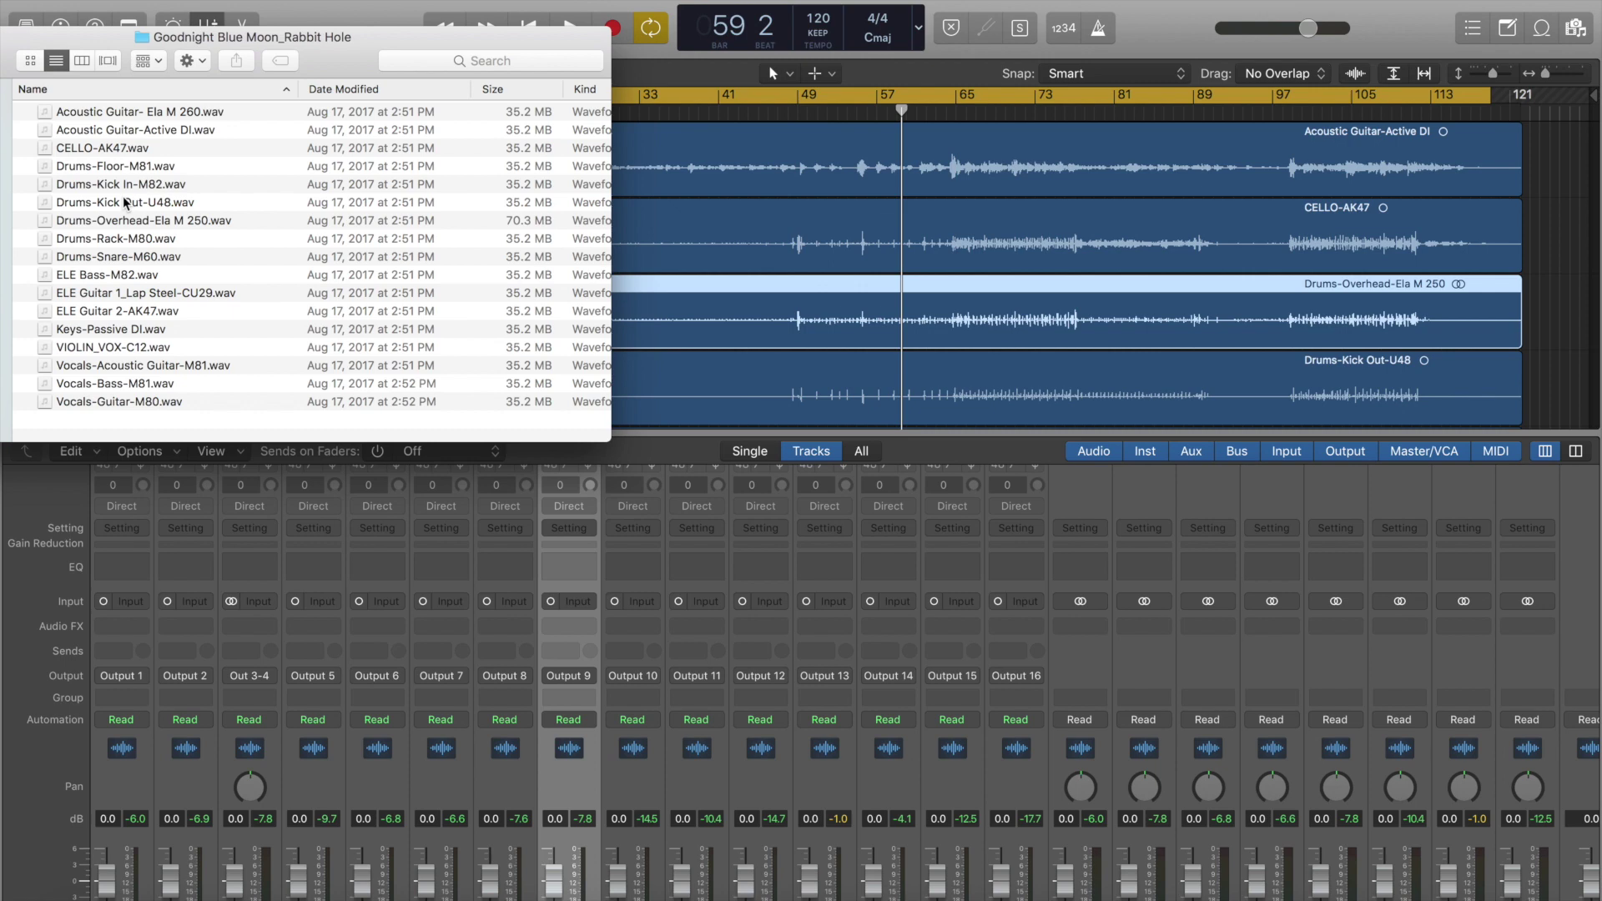
Step: Close the Finder window listing the session's stems
key(super+w)
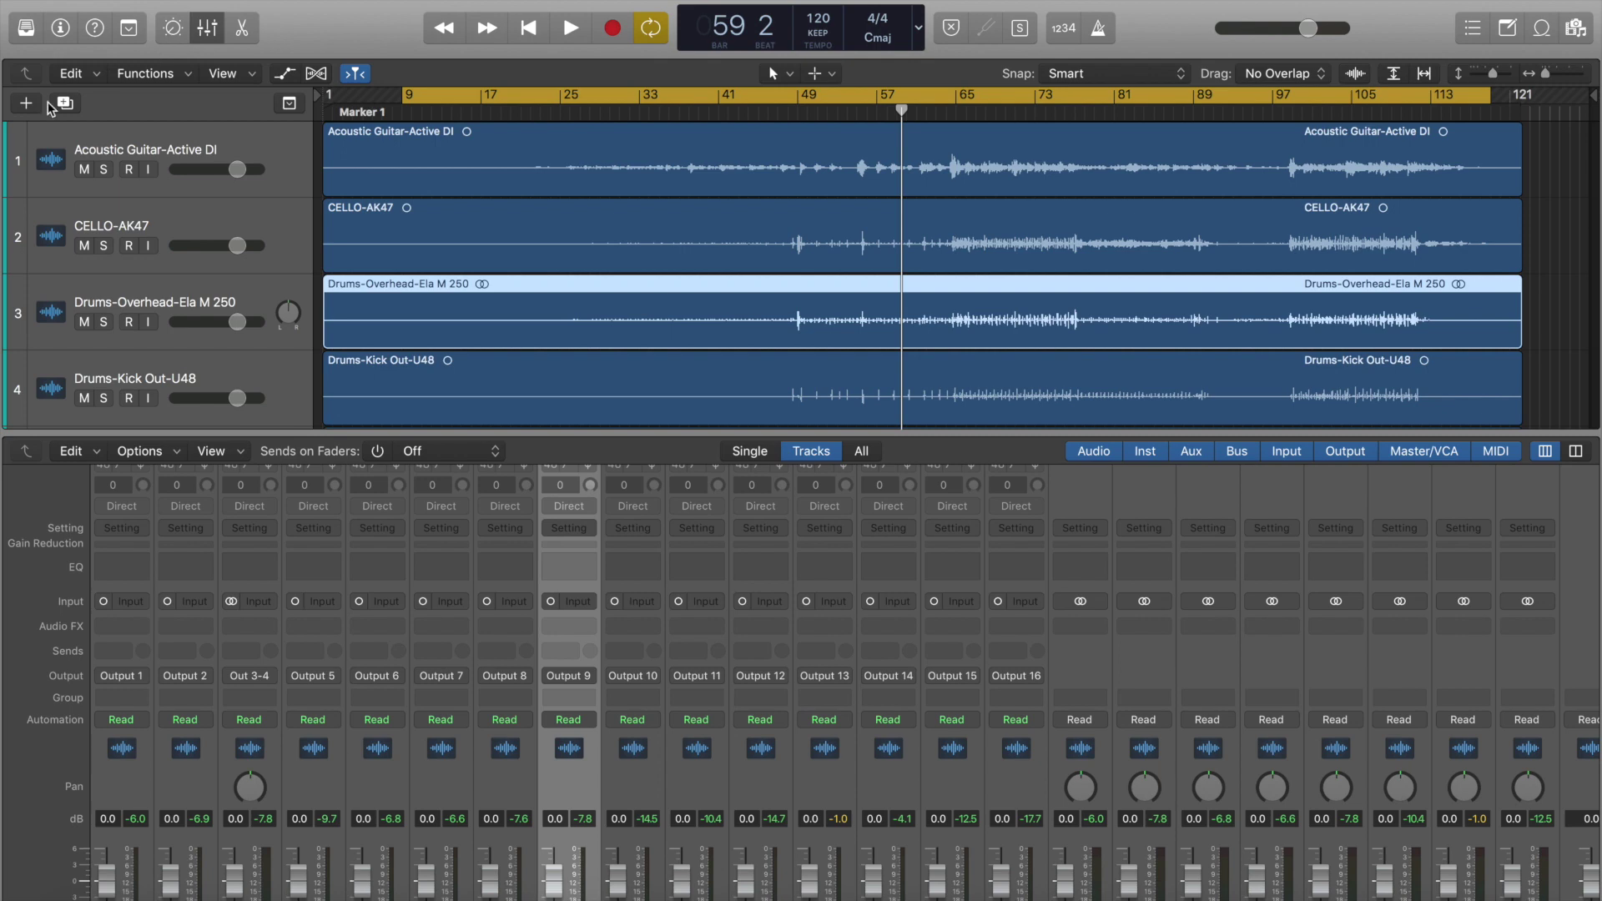
scroll(451, 207, down, 6)
scroll(451, 215, up, 6)
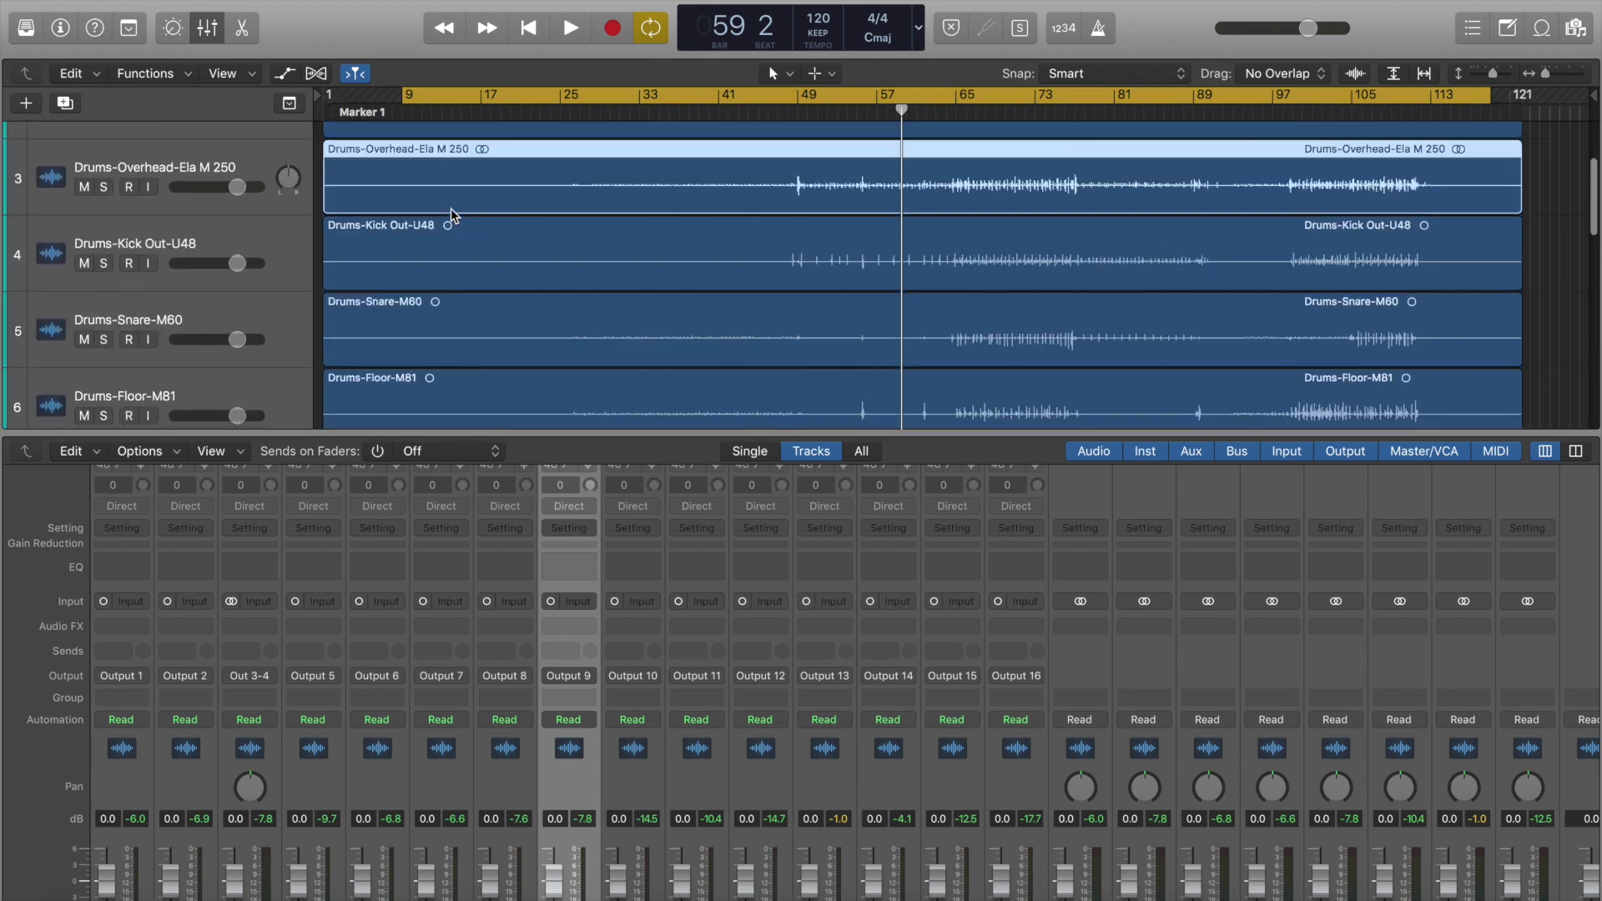
scroll(450, 209, down, 7)
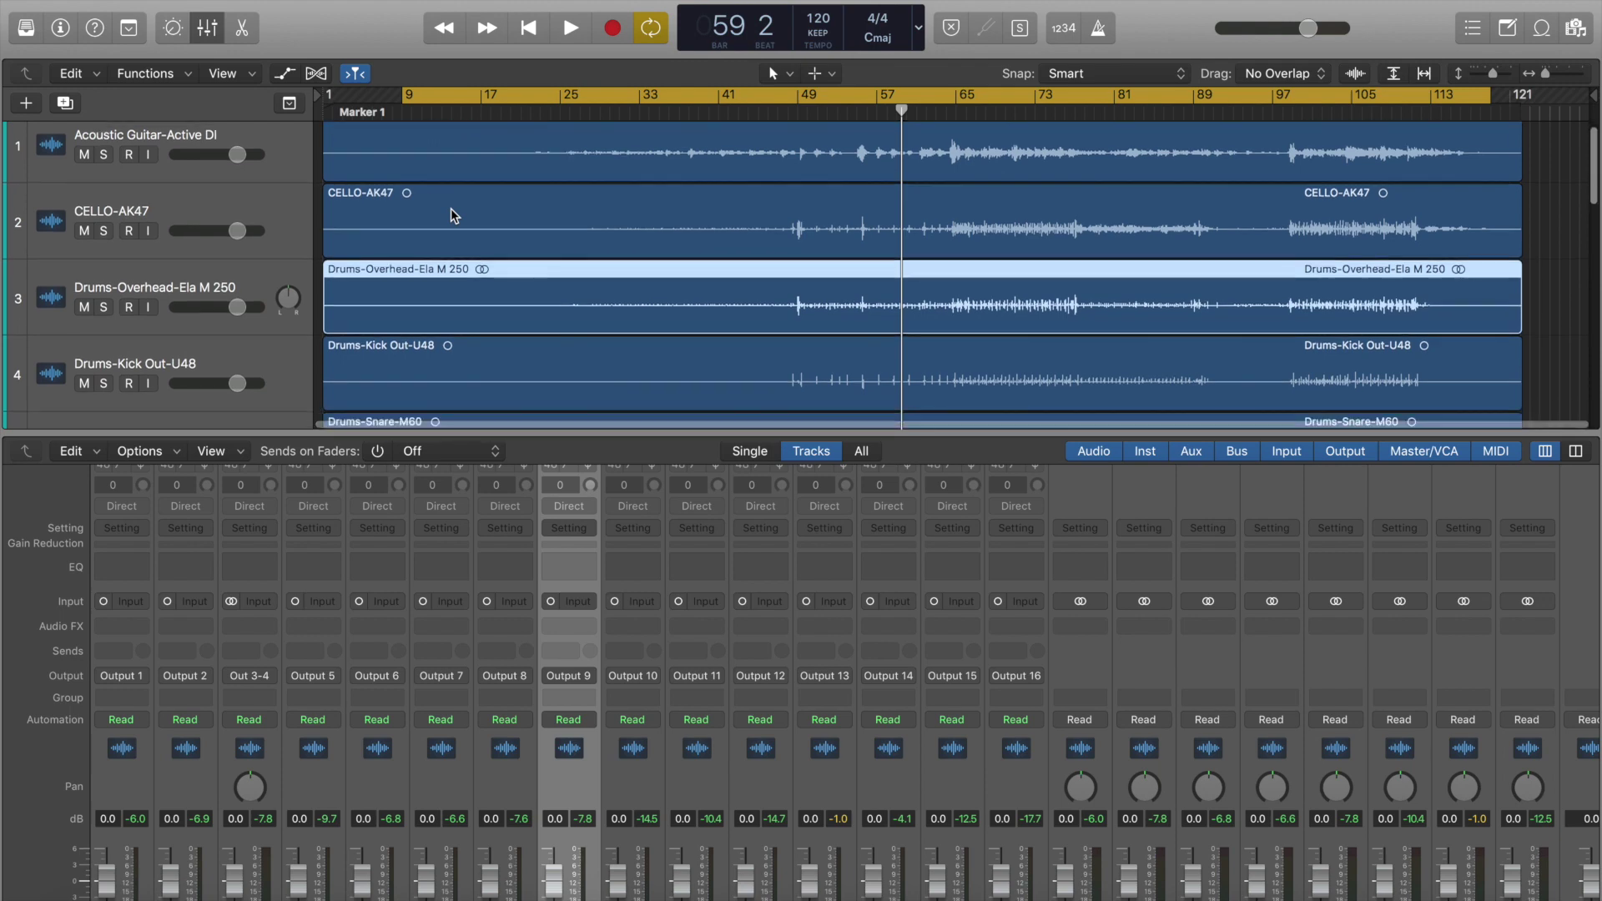
scroll(451, 208, down, 1)
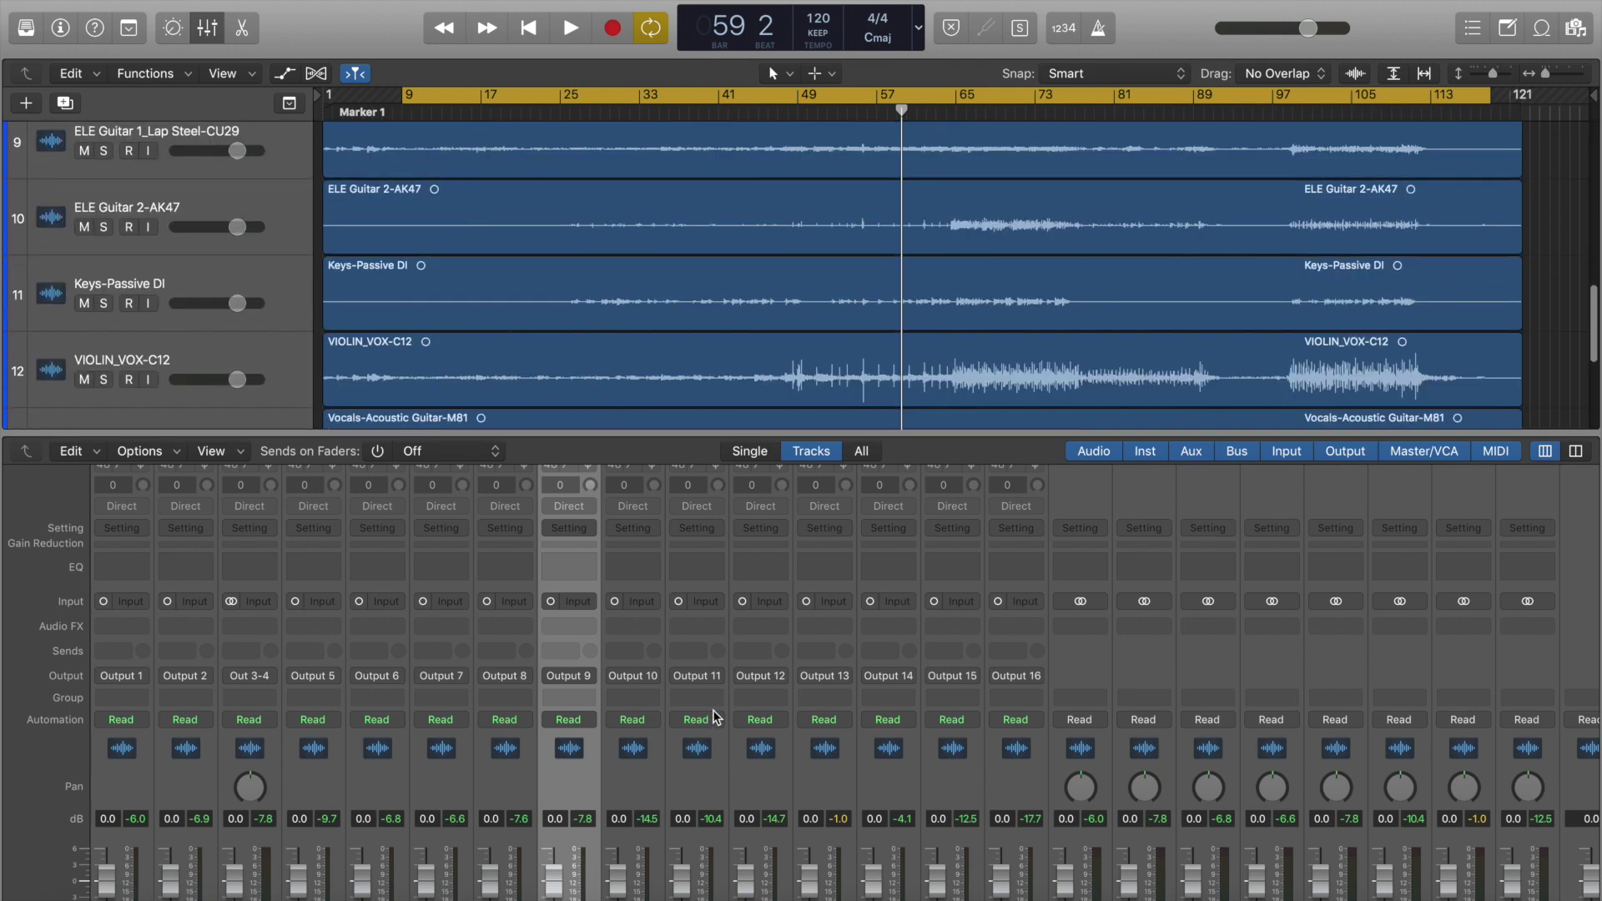
scroll(715, 715, down, 3)
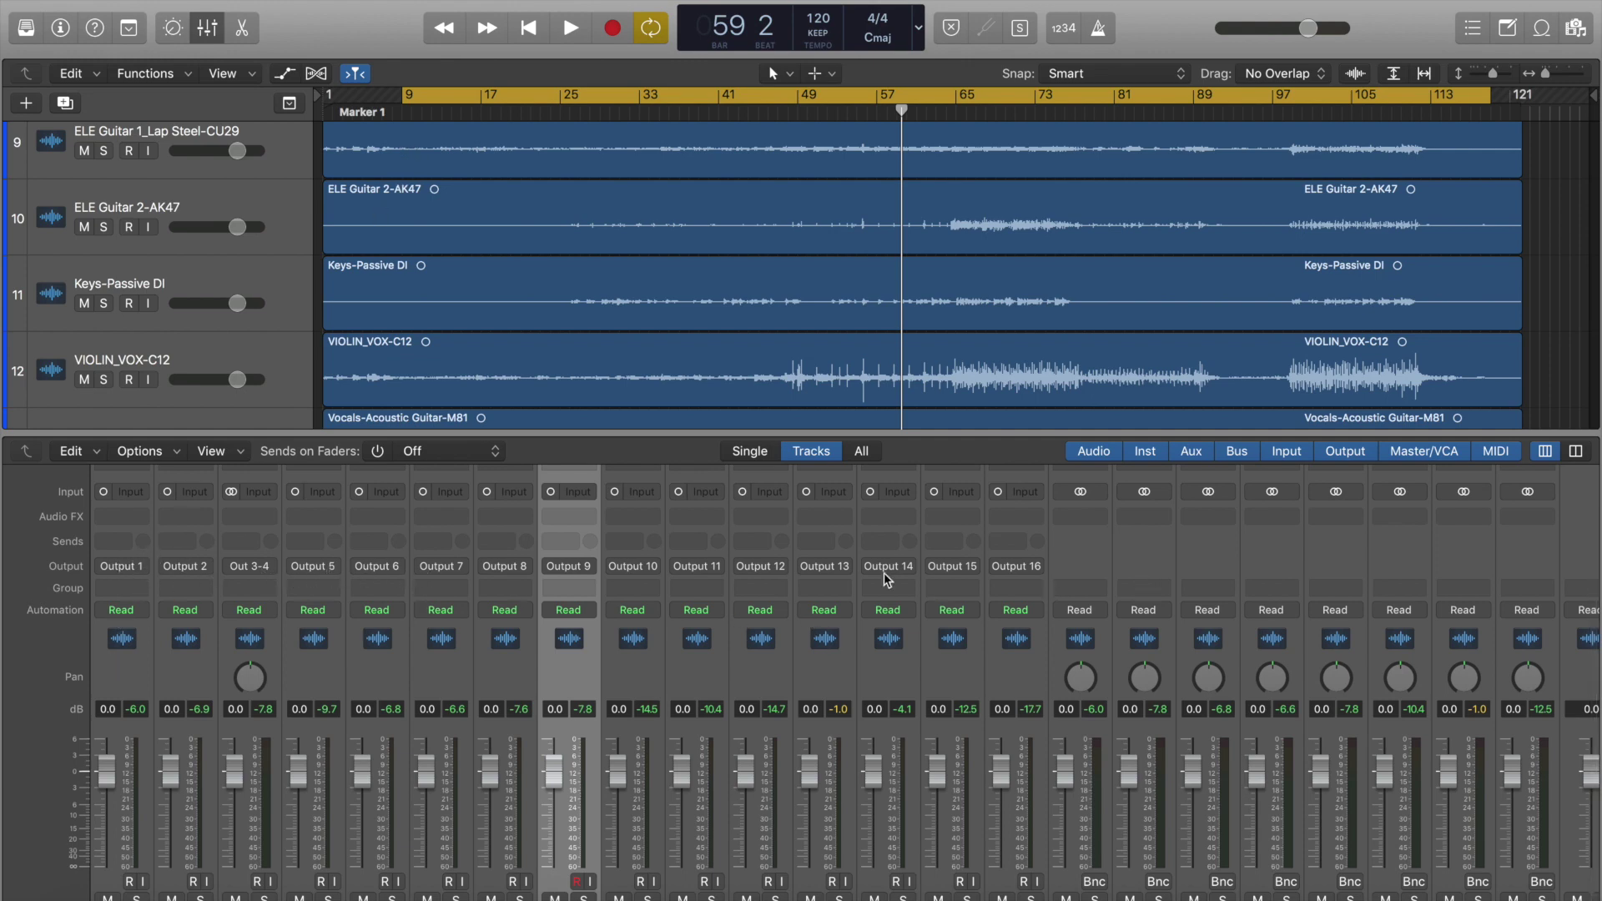
scroll(805, 564, down, 2)
scroll(145, 547, down, 1)
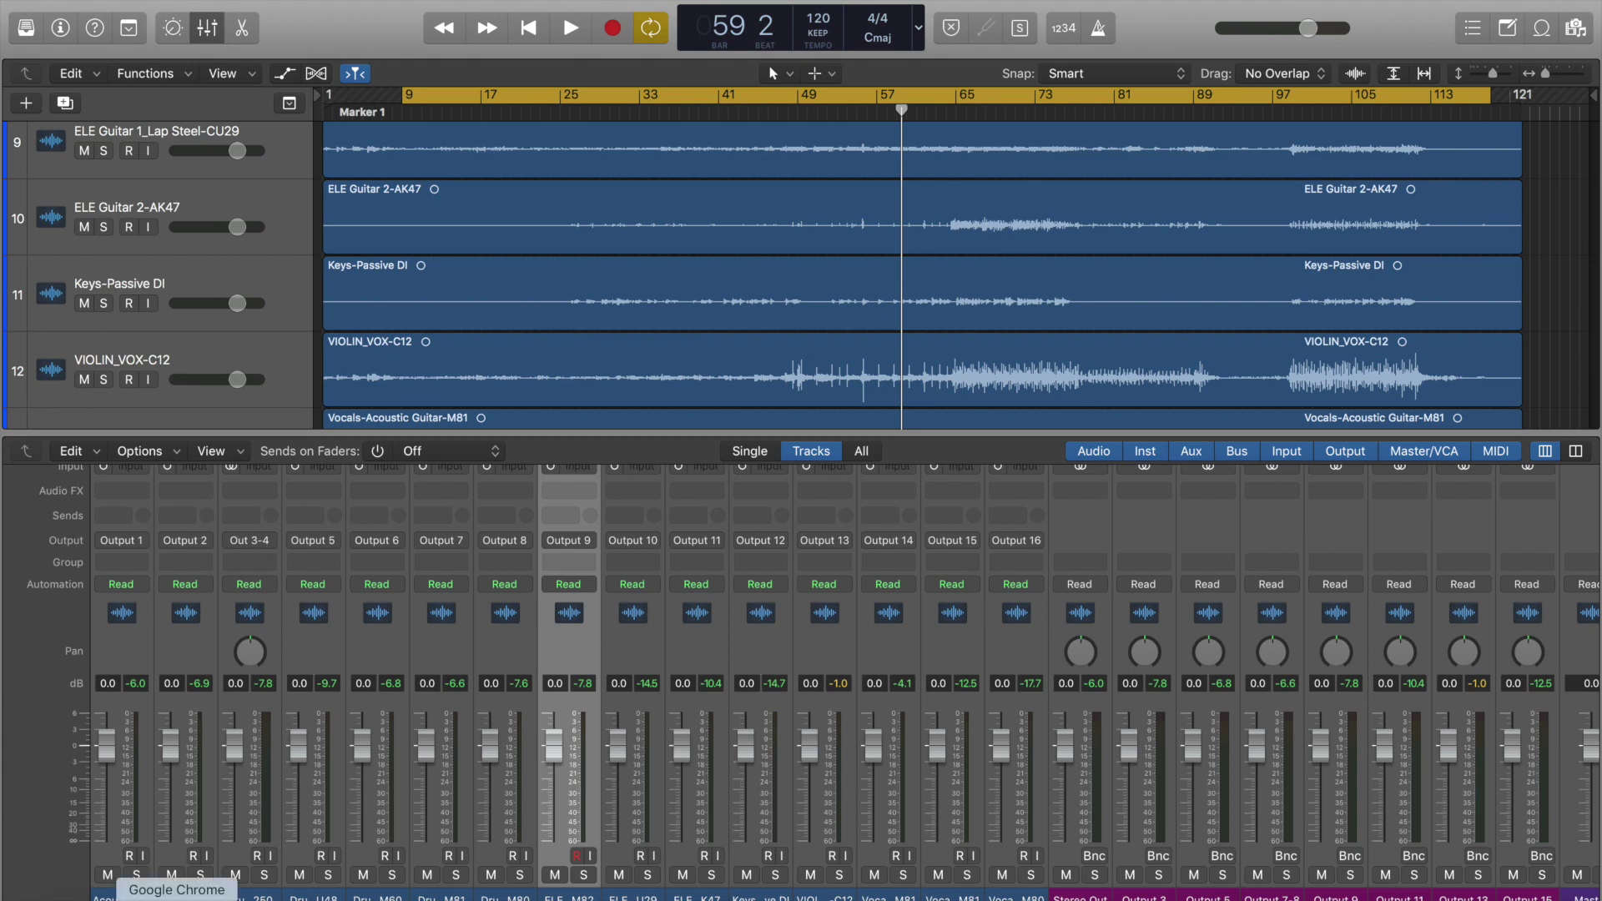
click(177, 898)
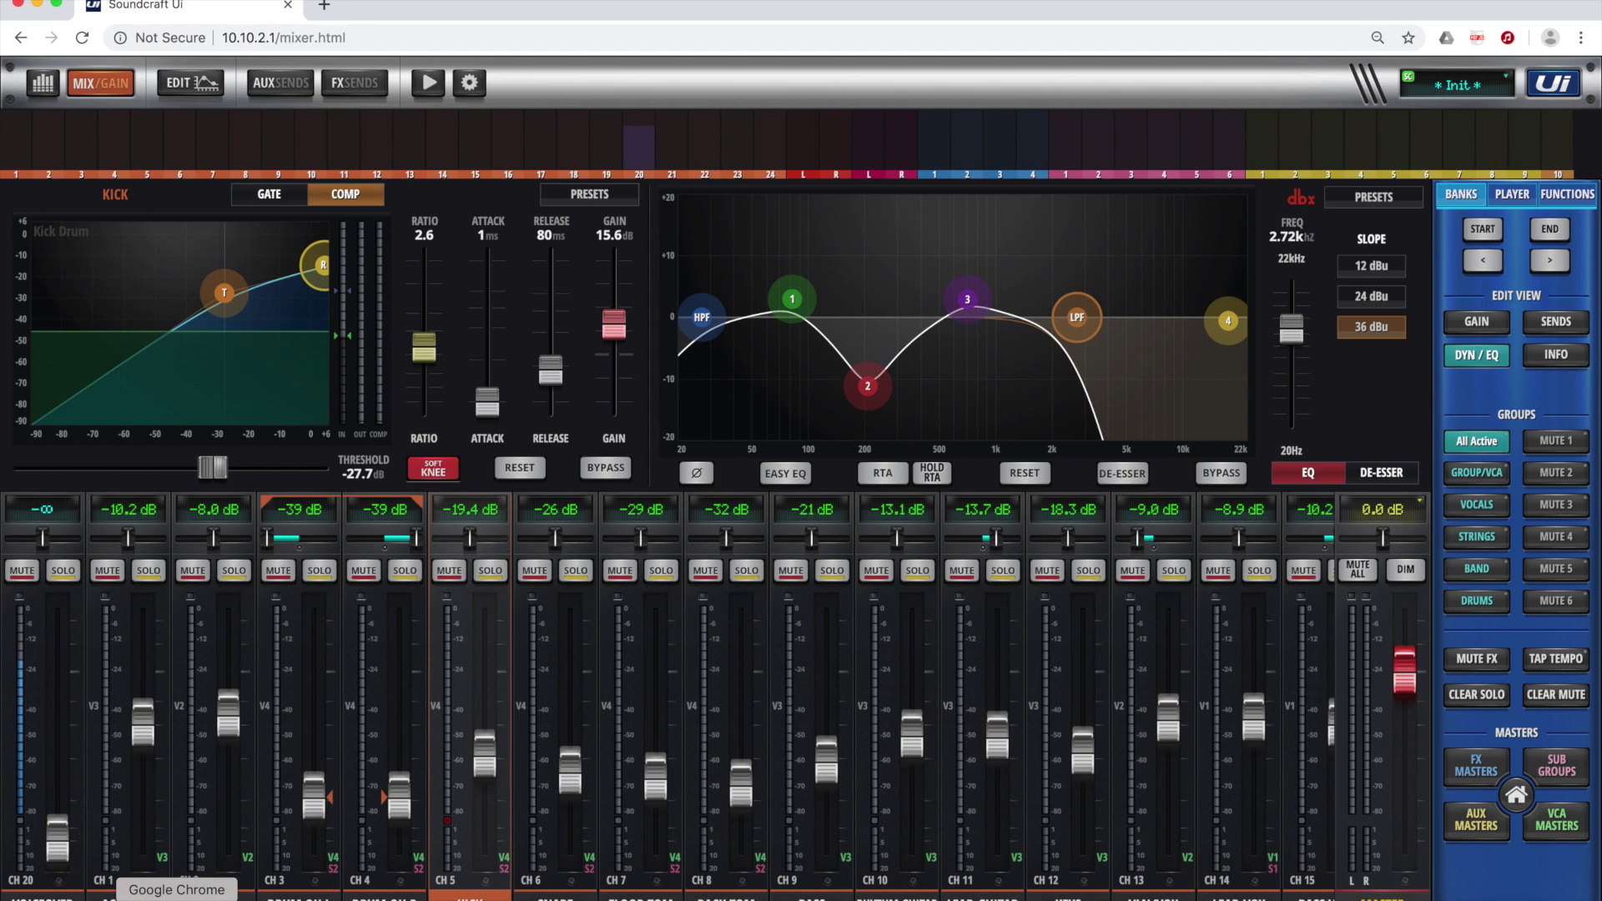
Step: Inspect the VOICEOVER, ACOUSTIC and GUITAR VOX channels' dynamics and EQ settings
click(46, 895)
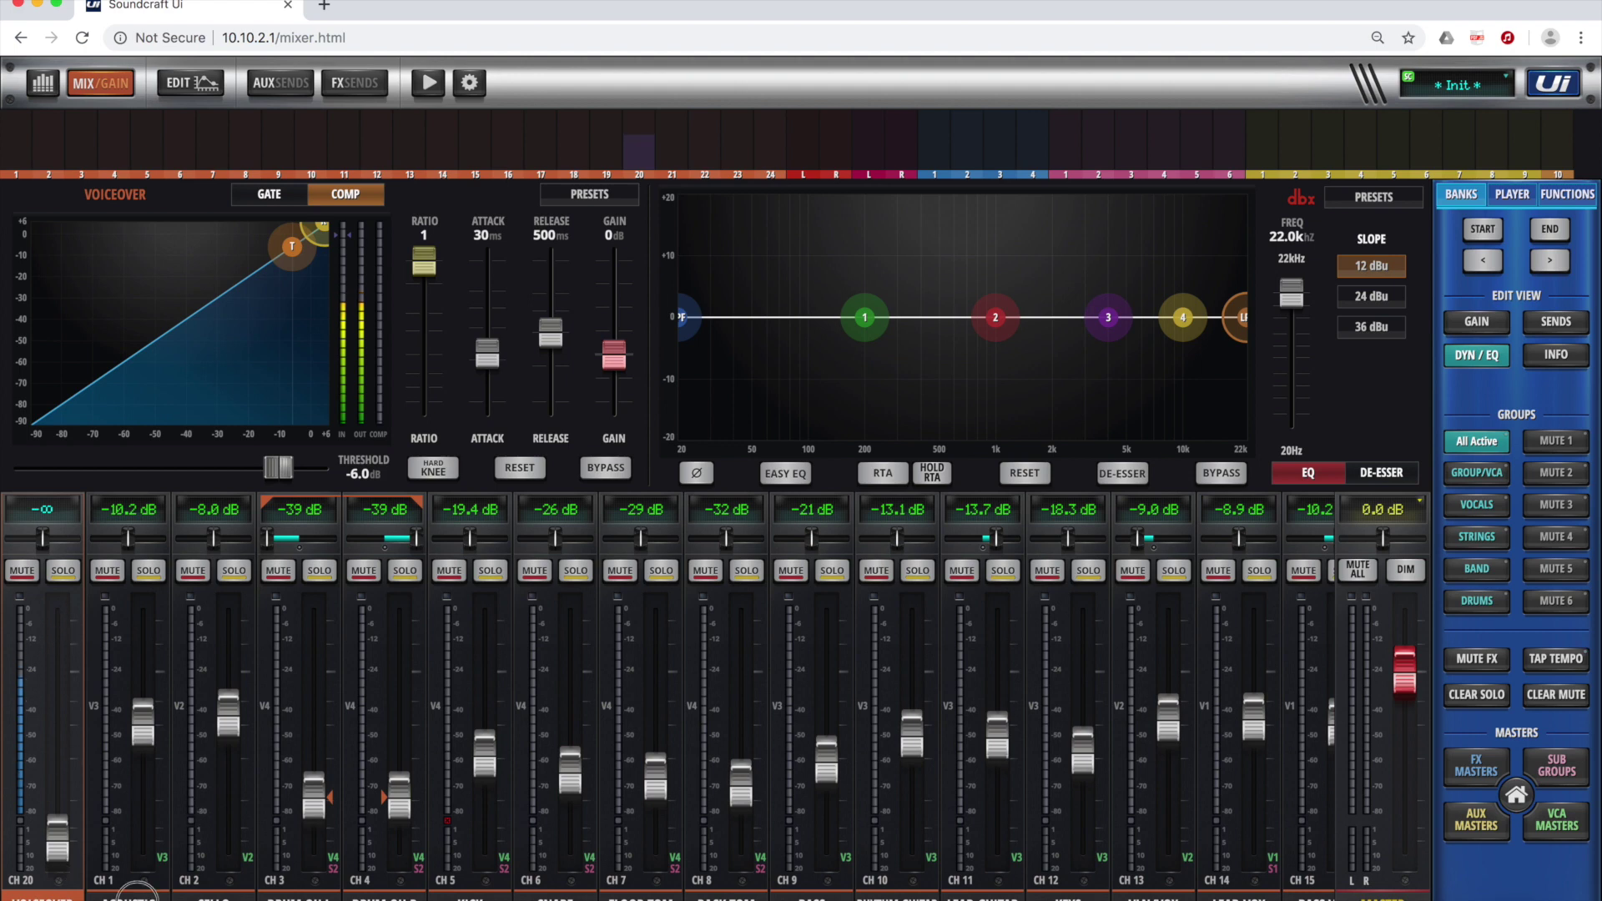
click(138, 892)
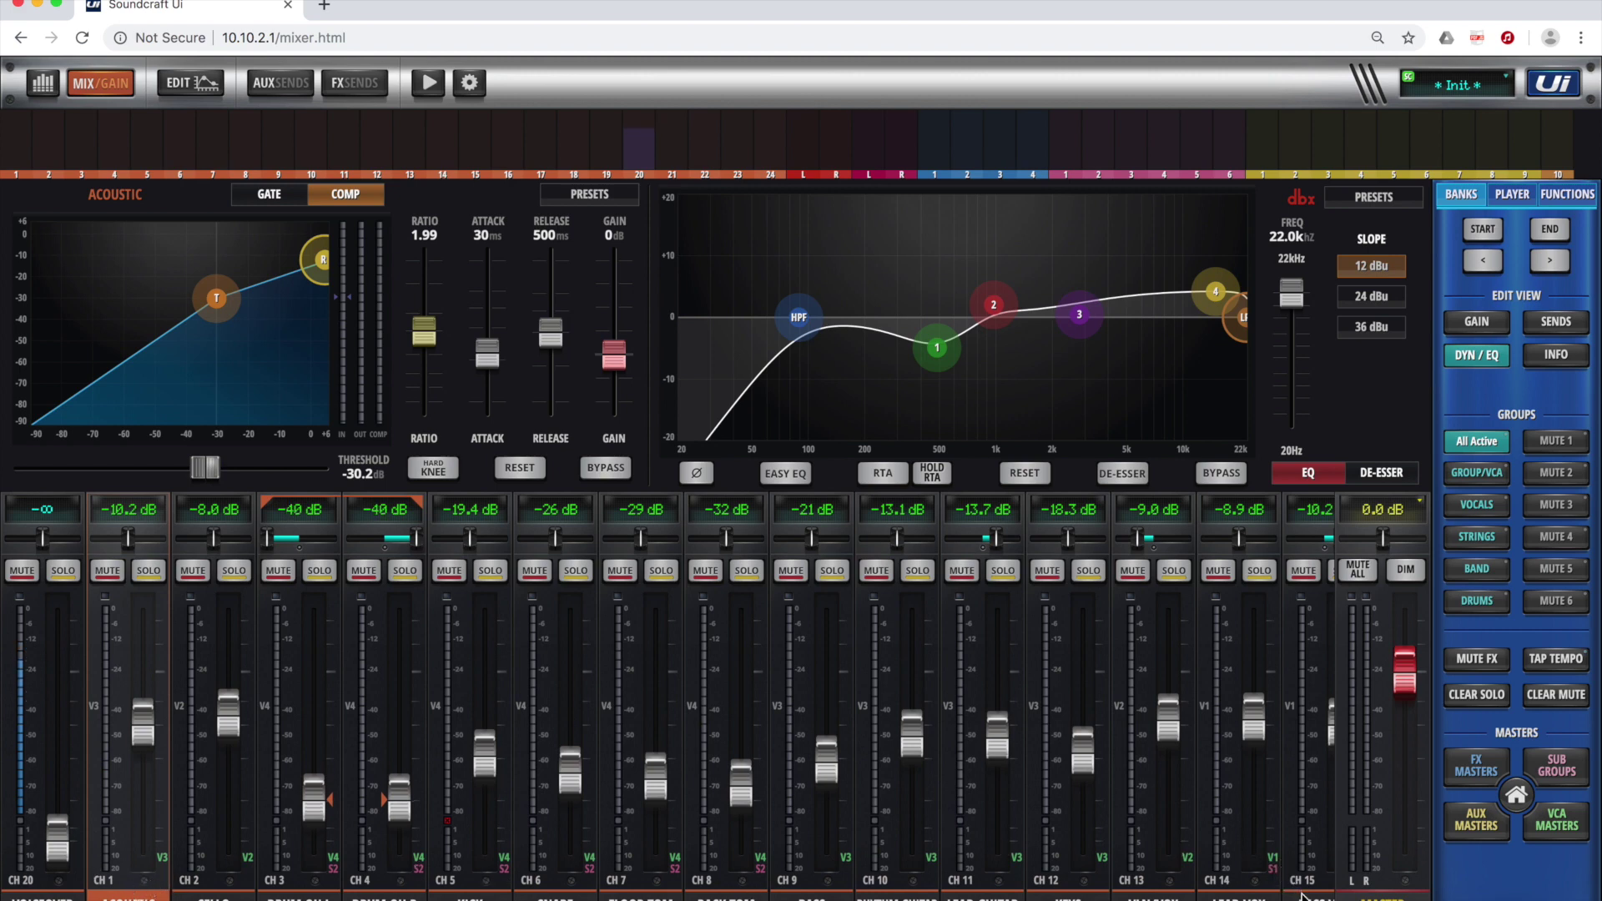
scroll(1285, 893, right, 3)
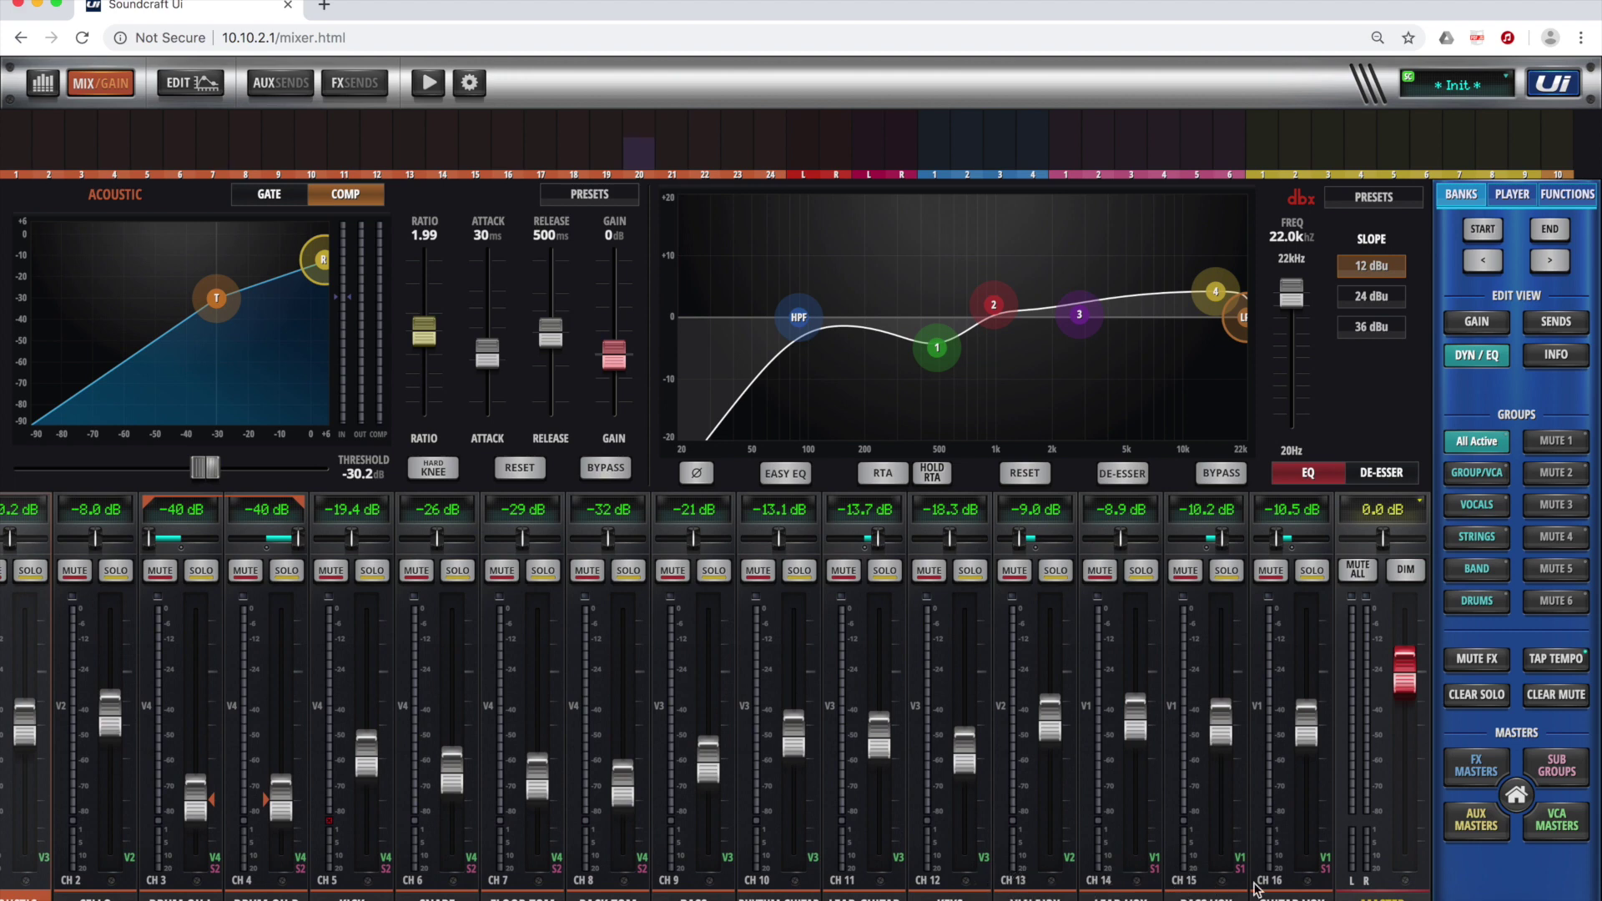
click(1257, 889)
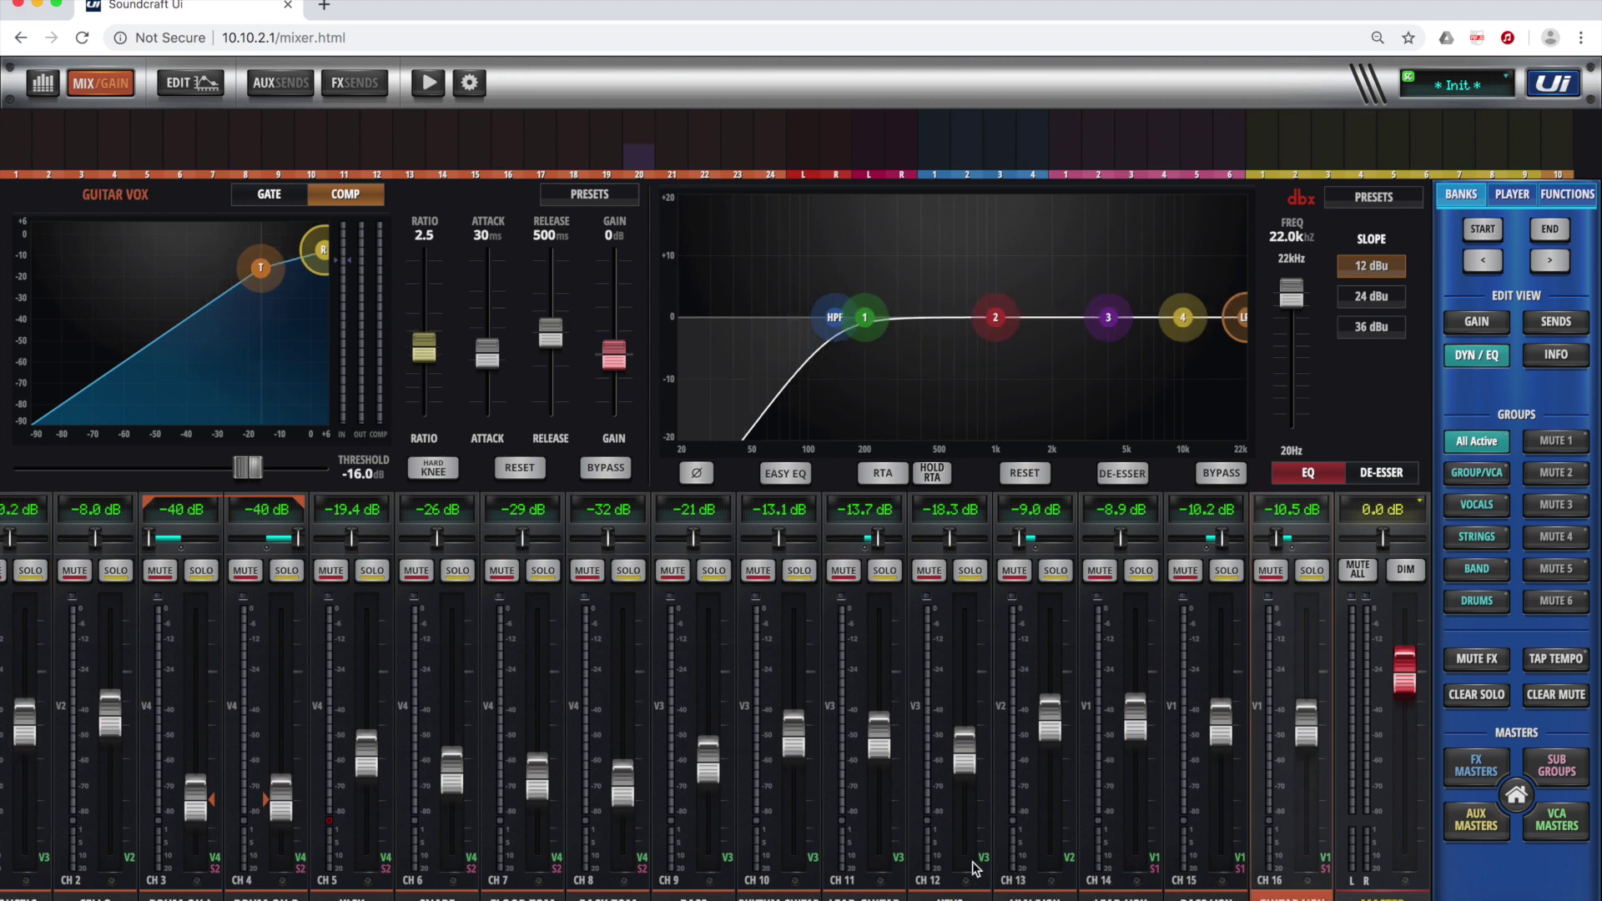
Step: Check the RHYTHM GUITAR channel's settings, then bring up the input patching grid
scroll(728, 889, left, 3)
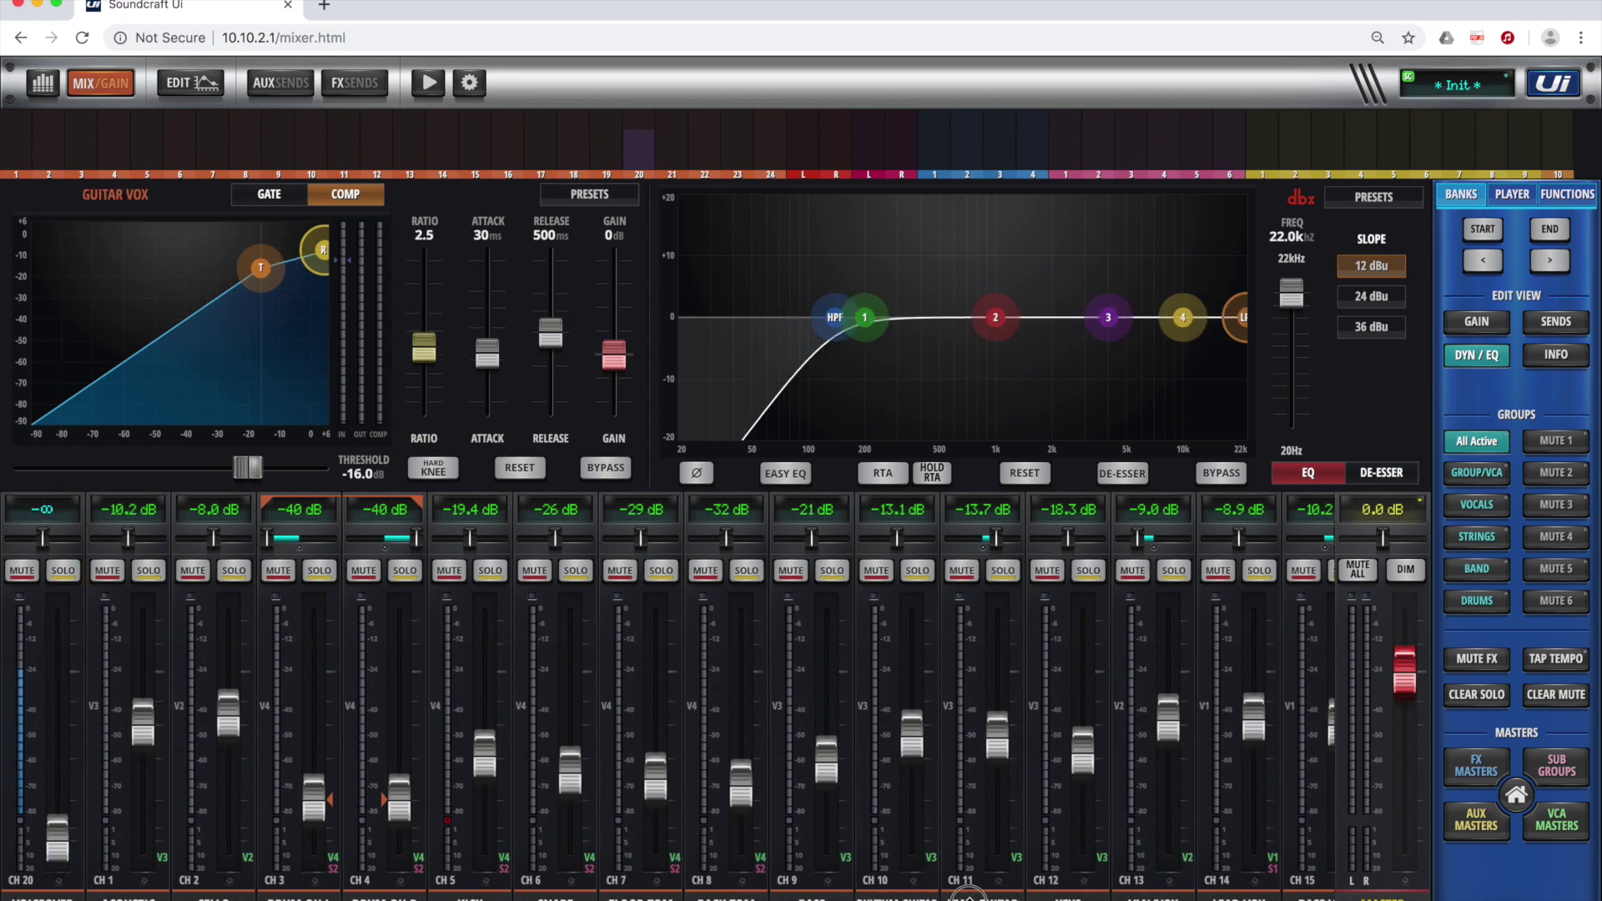
scroll(739, 882, right, 1)
scroll(739, 882, right, 1)
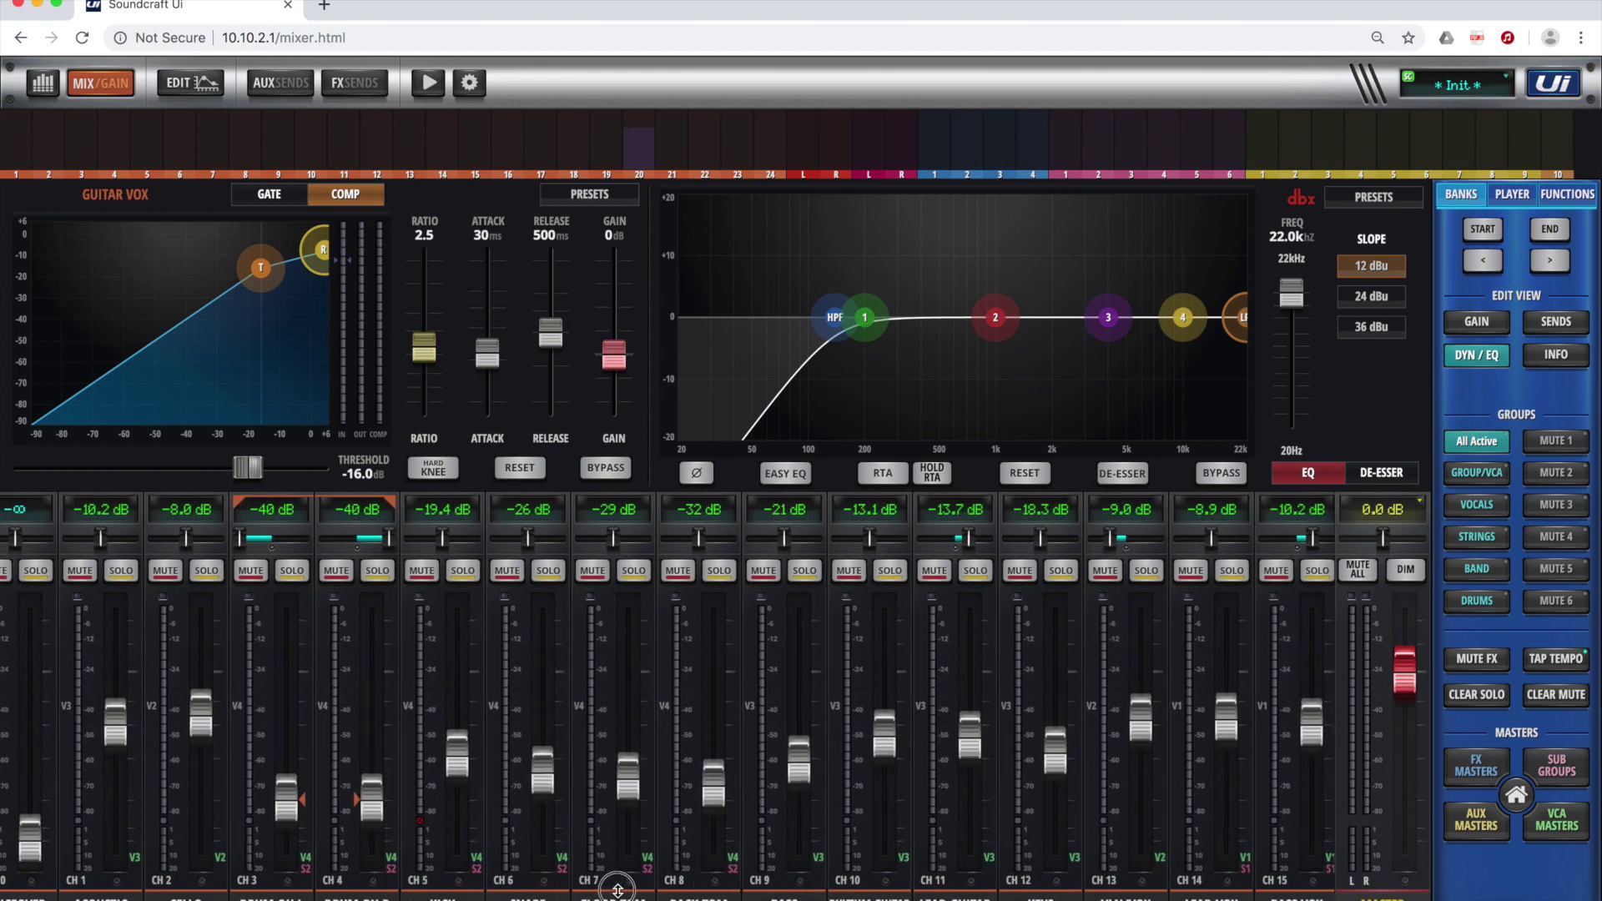
scroll(615, 883, left, 1)
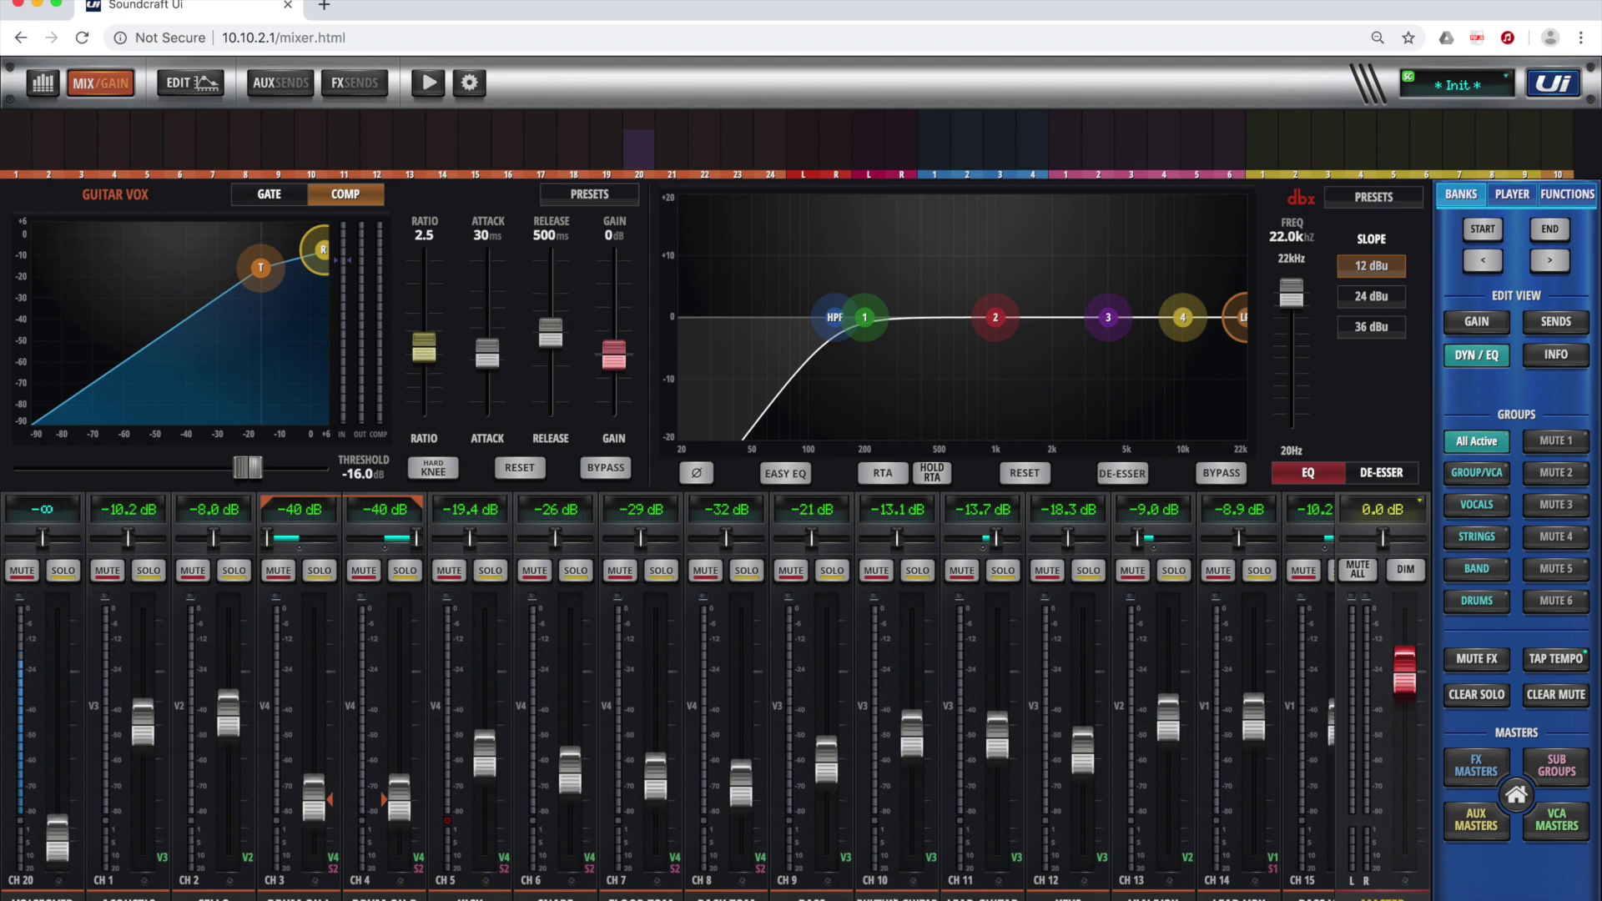
click(894, 889)
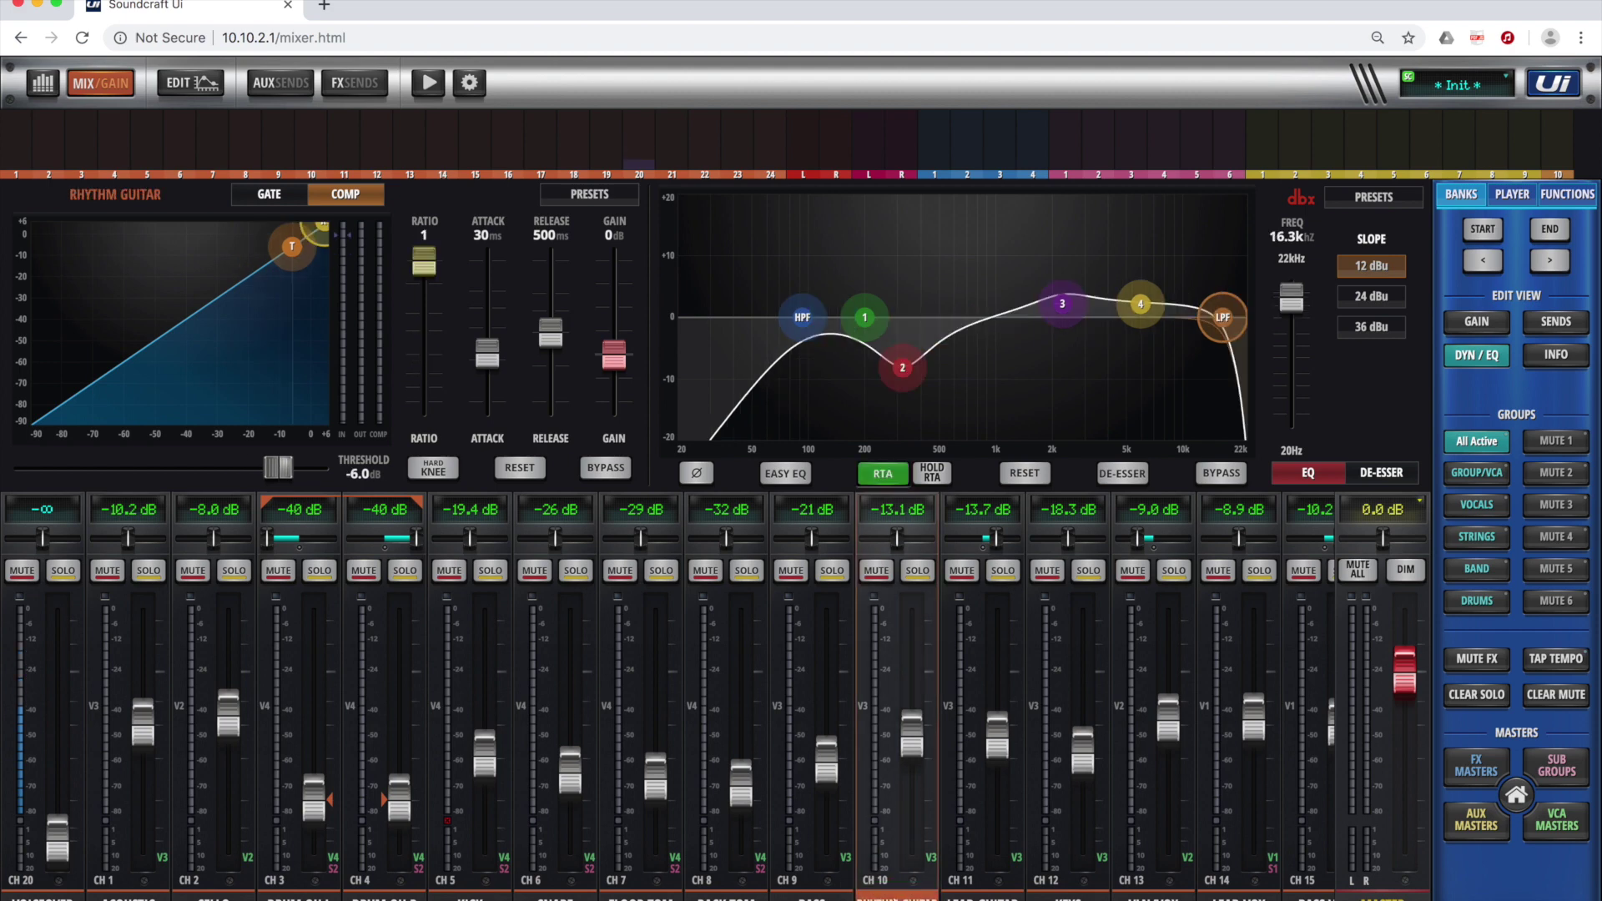
click(474, 85)
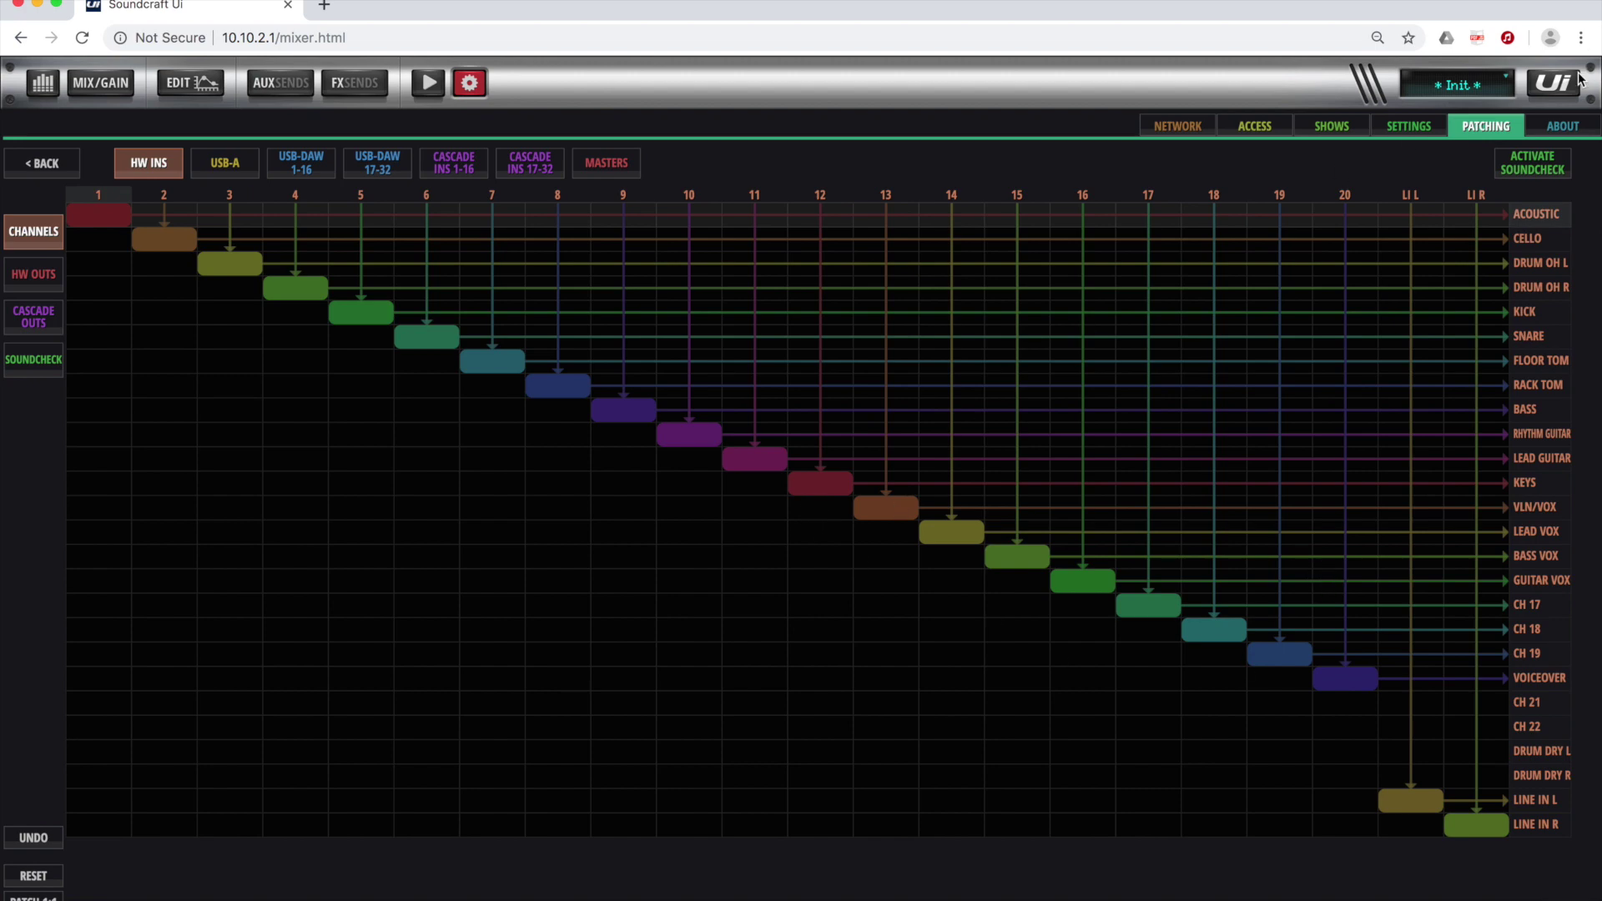
Step: Activate soundcheck mode on the Patching page
click(1532, 169)
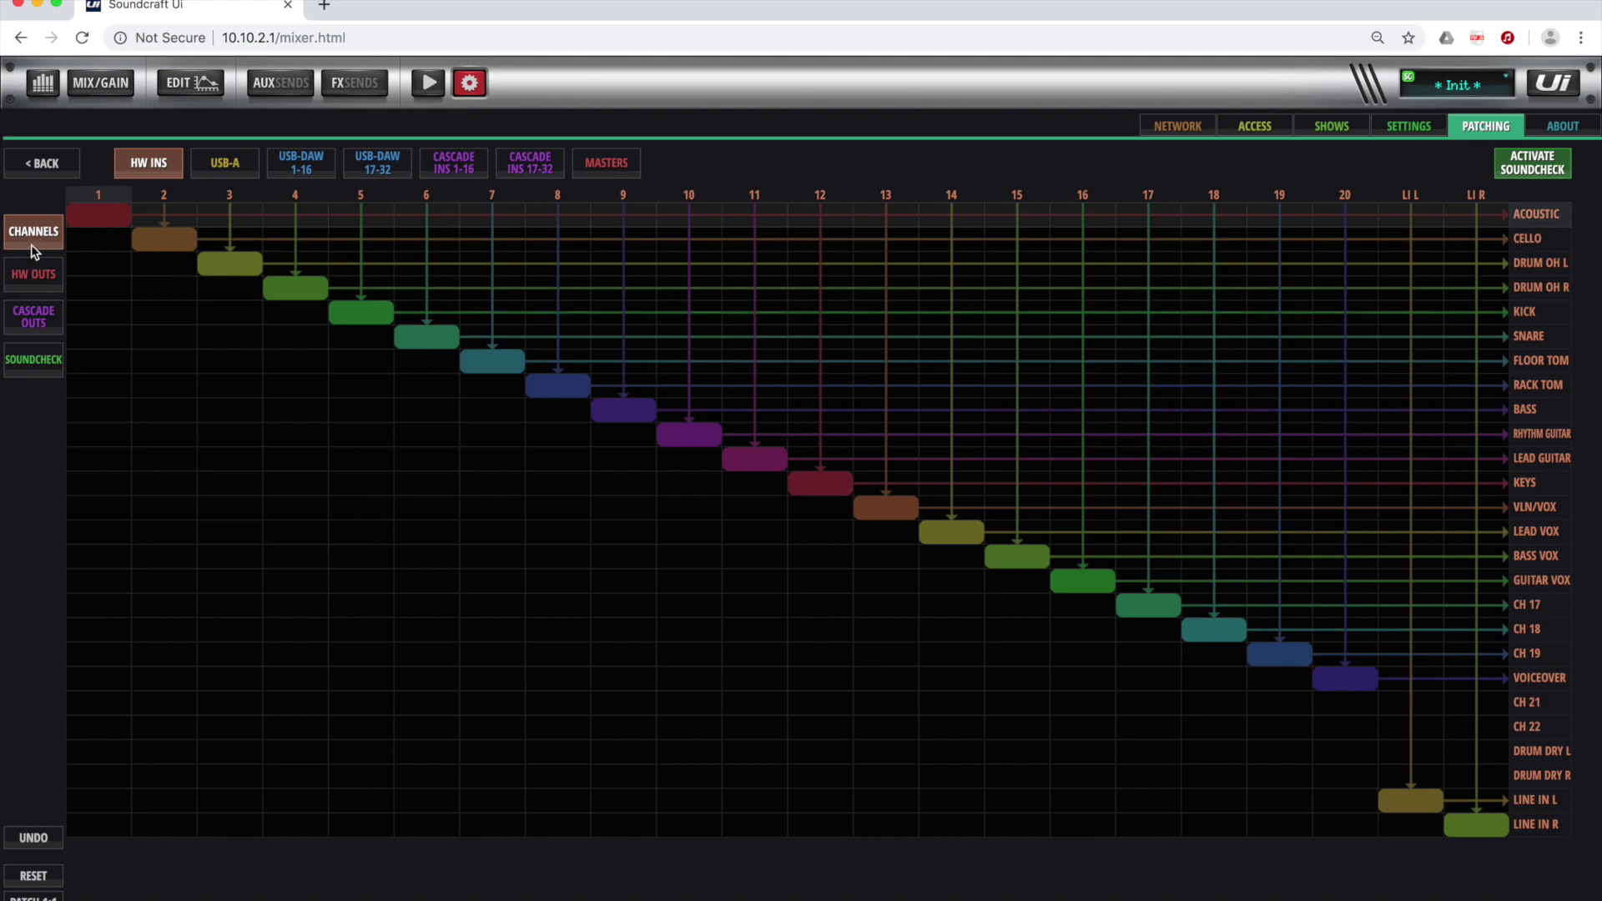
Step: Review the soundcheck routing tabs, confirming USB-DAW 1–16 feeds channels 1–16
click(36, 368)
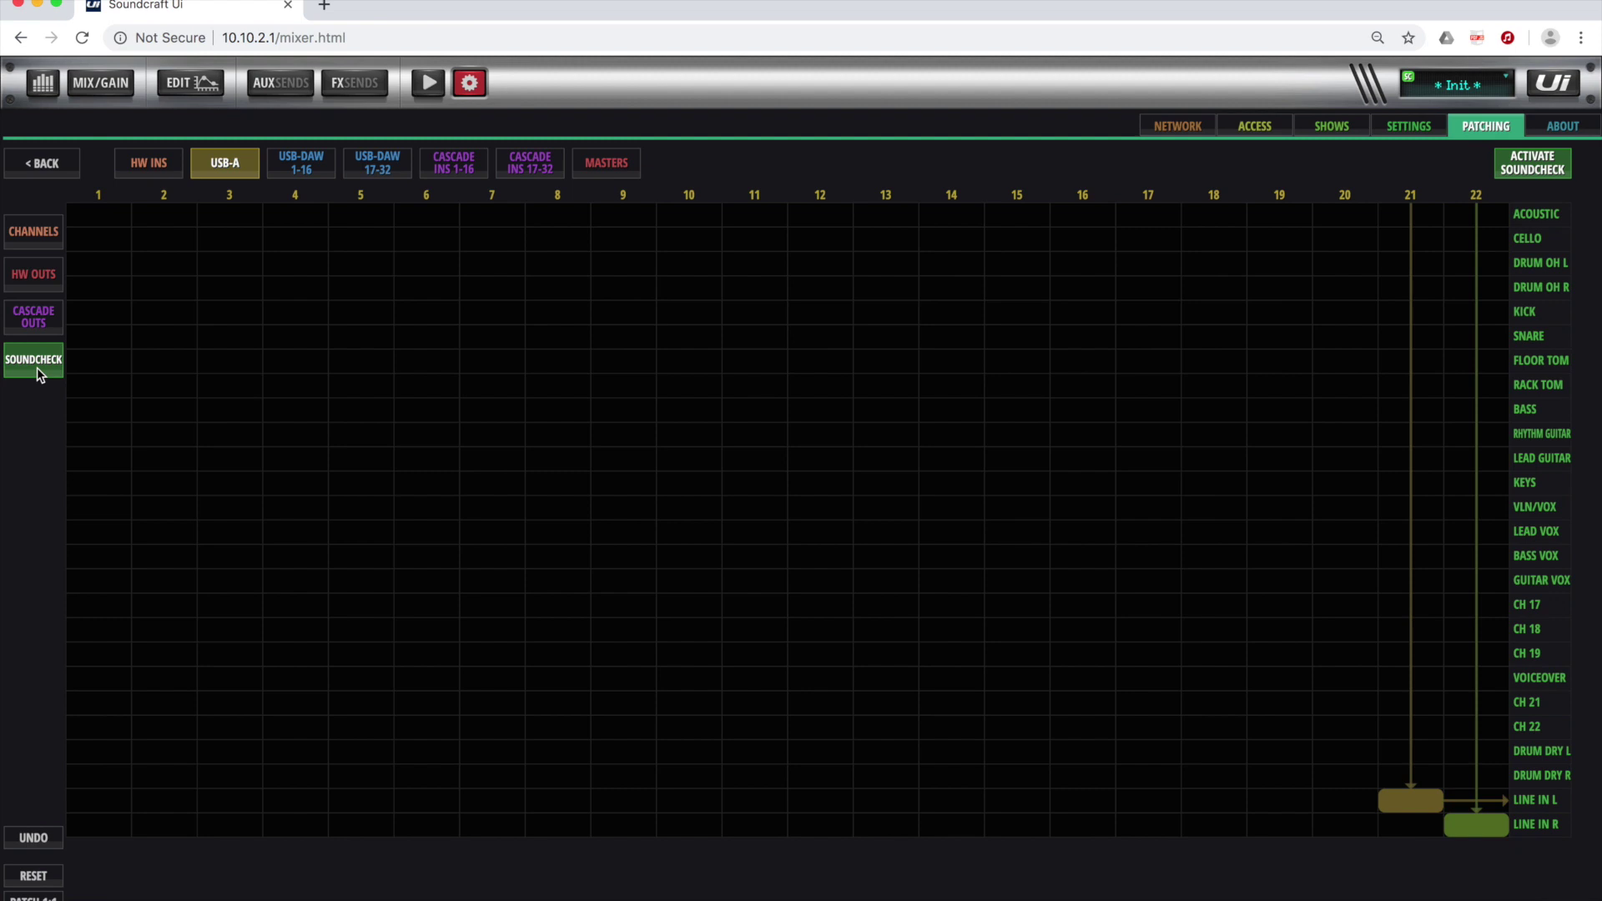
click(143, 163)
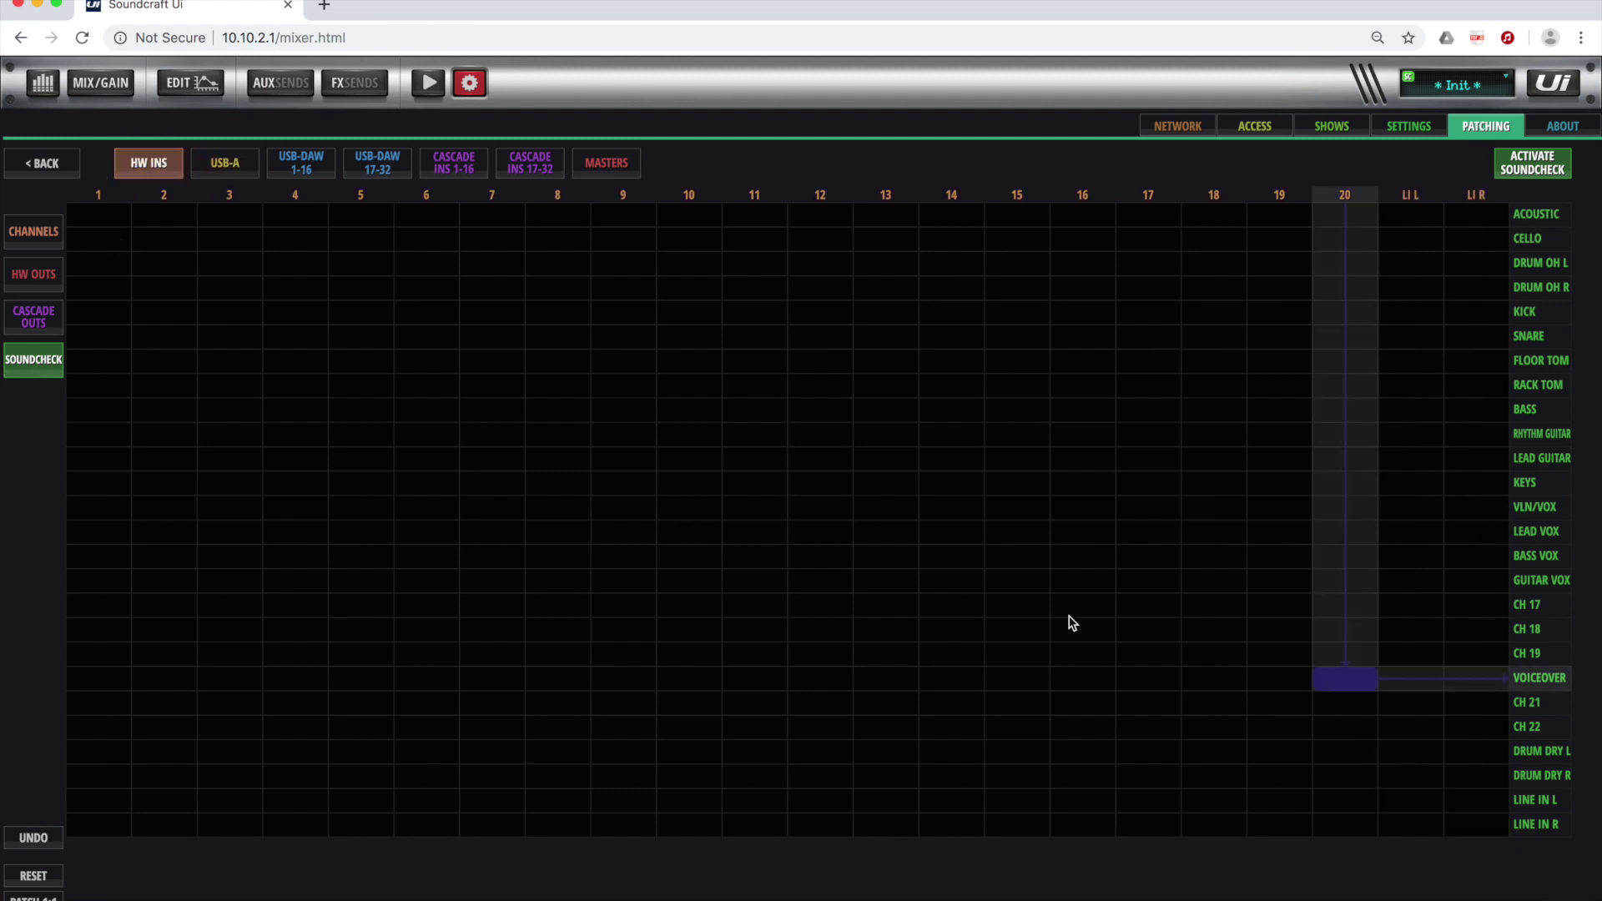
click(1347, 684)
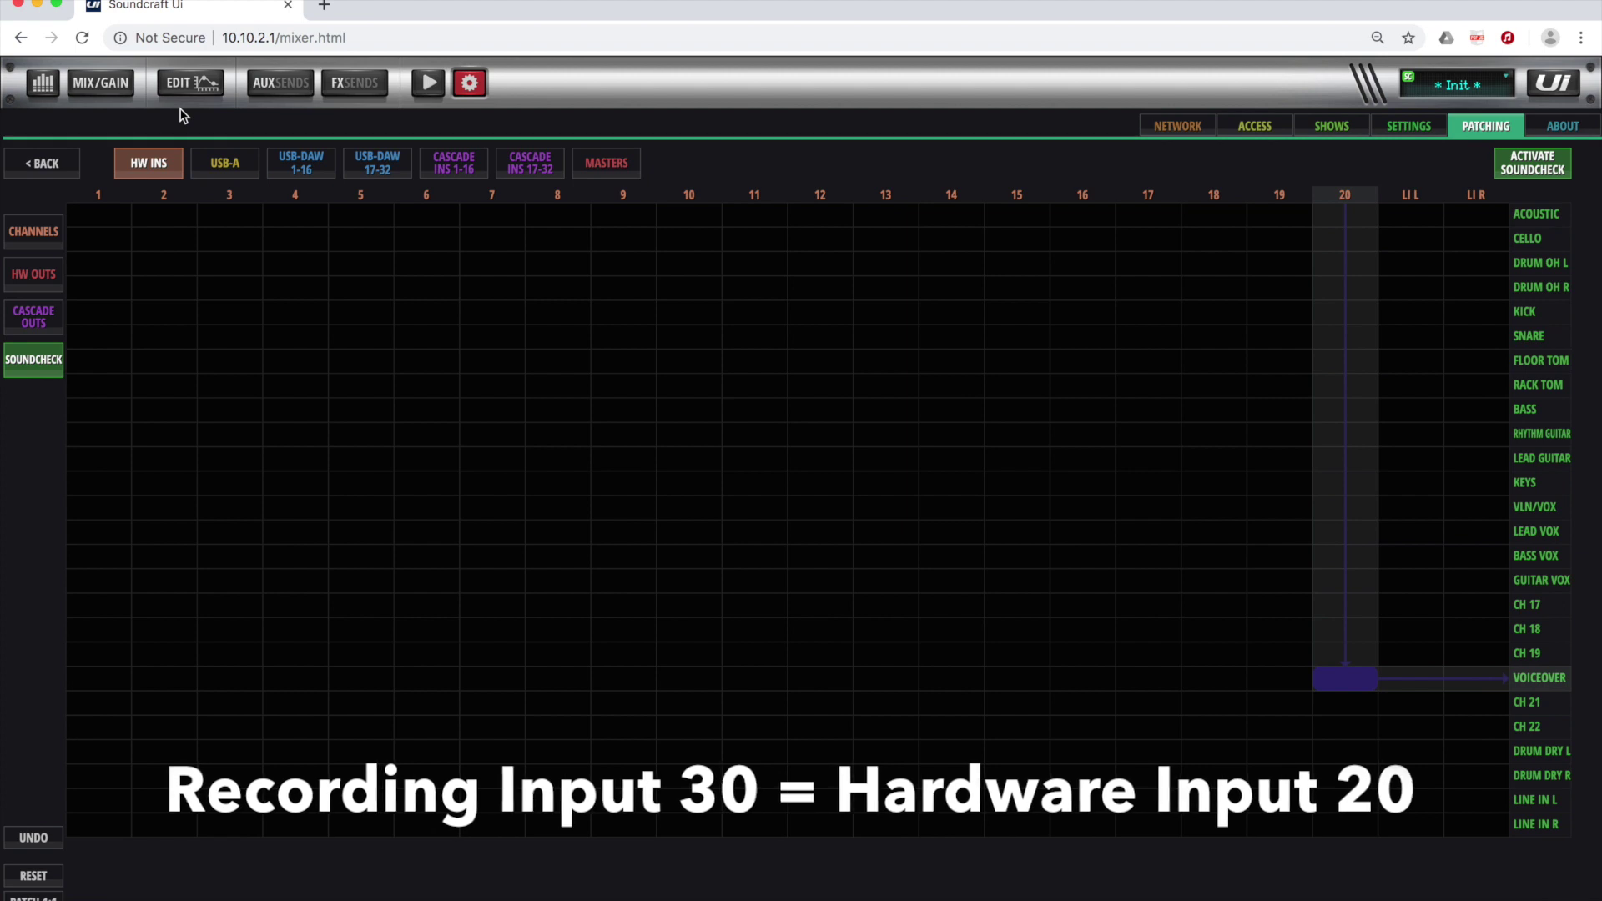
click(309, 173)
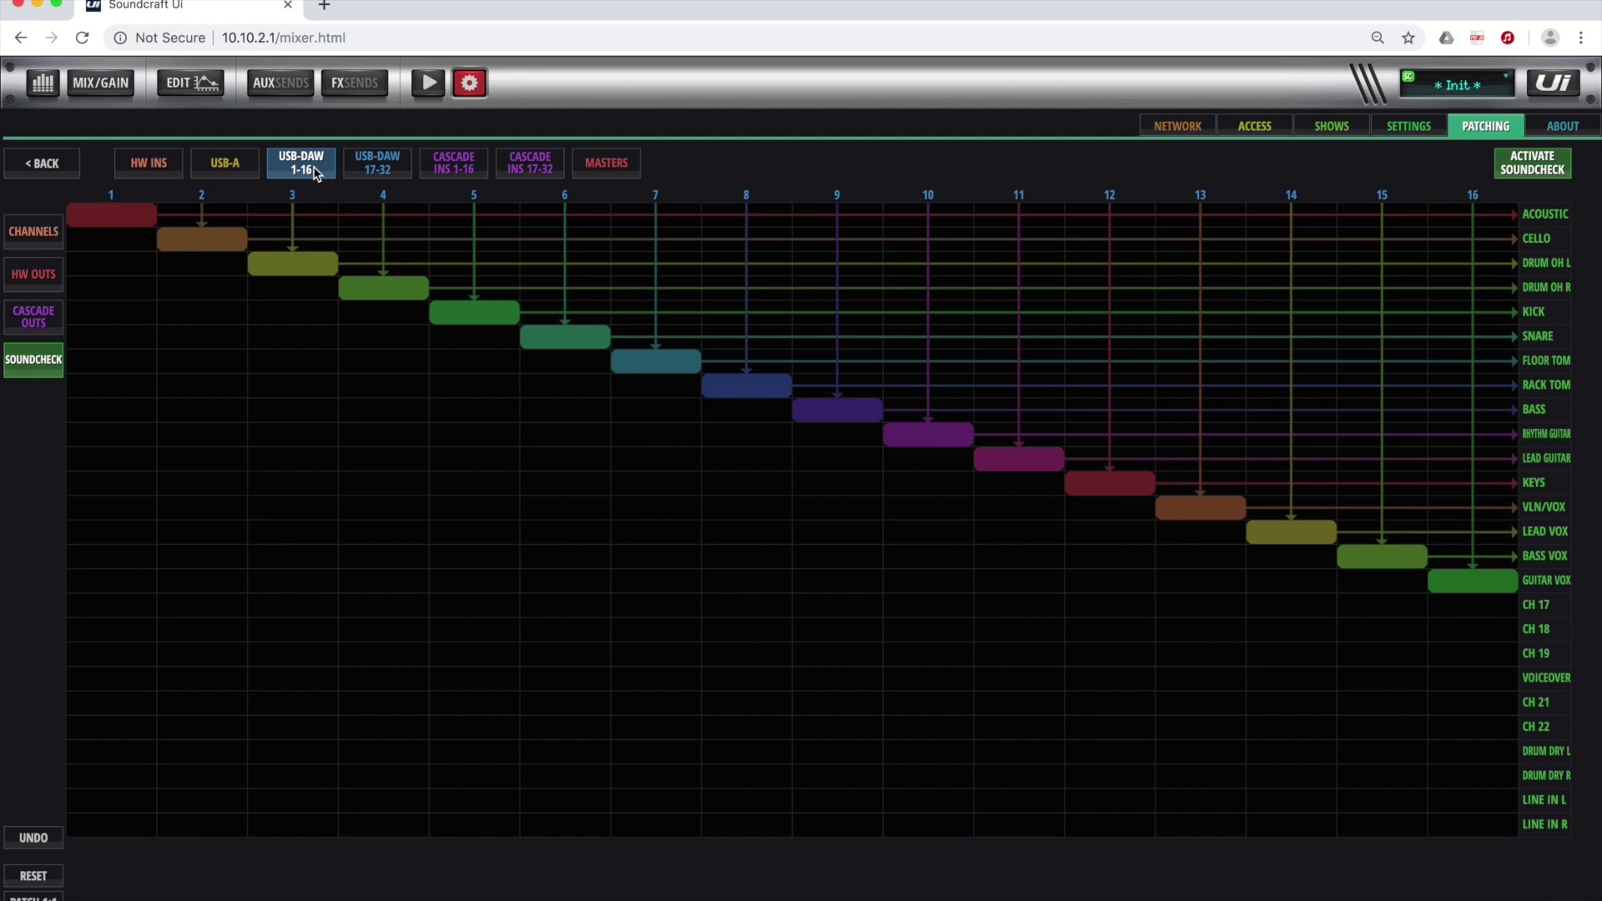
click(155, 166)
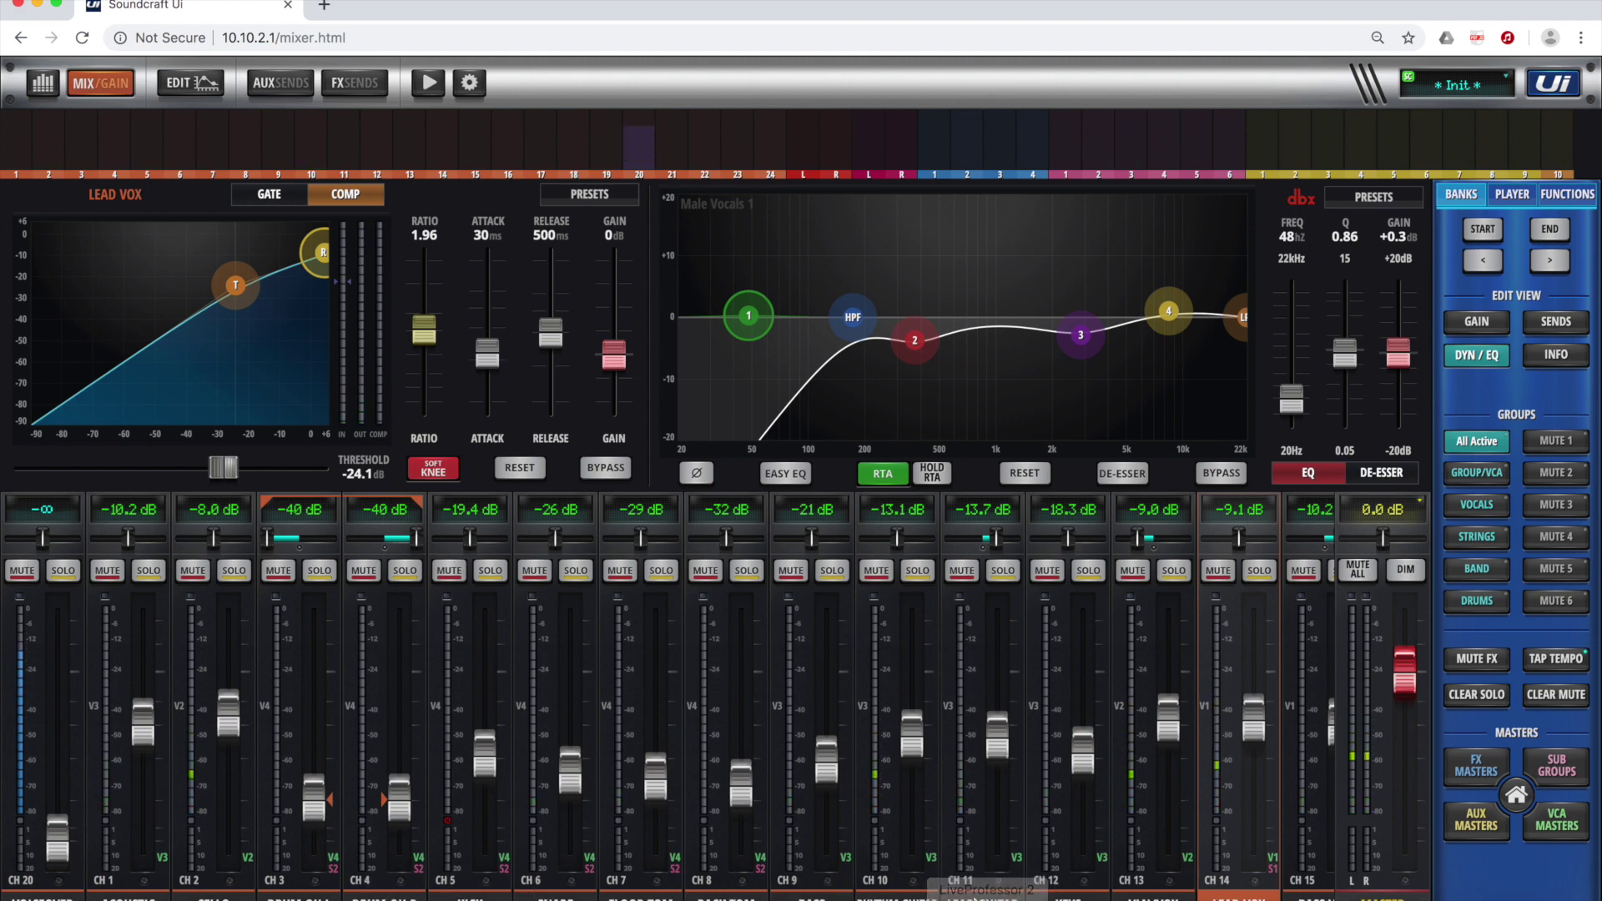
Step: Start the Logic session playing and return to the Soundcraft web mixer
click(858, 898)
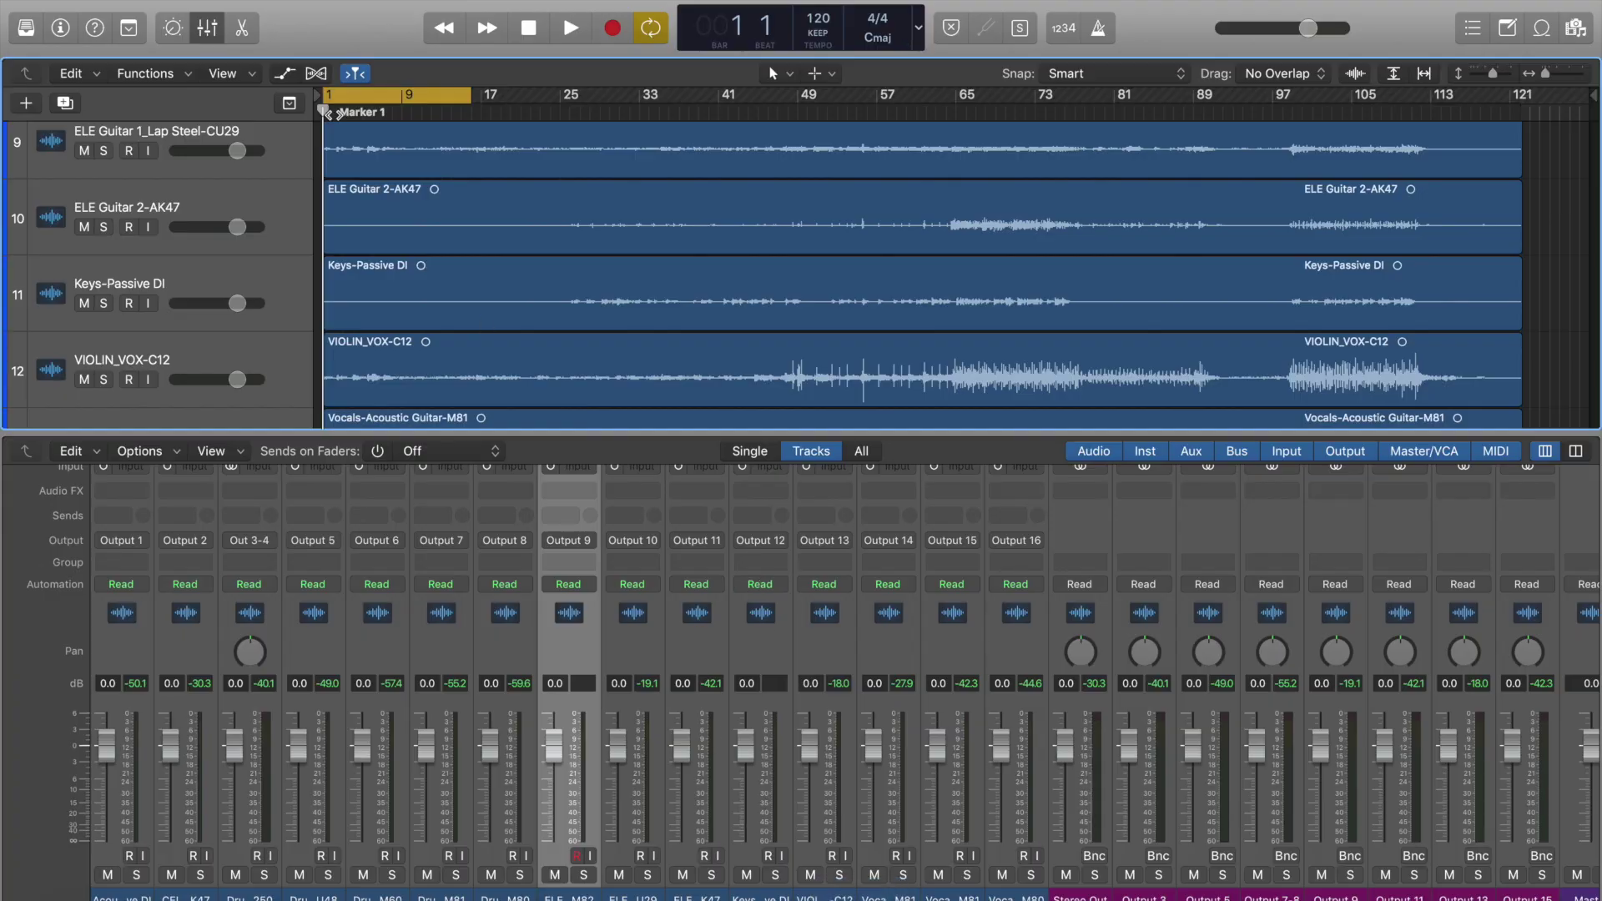
key(space)
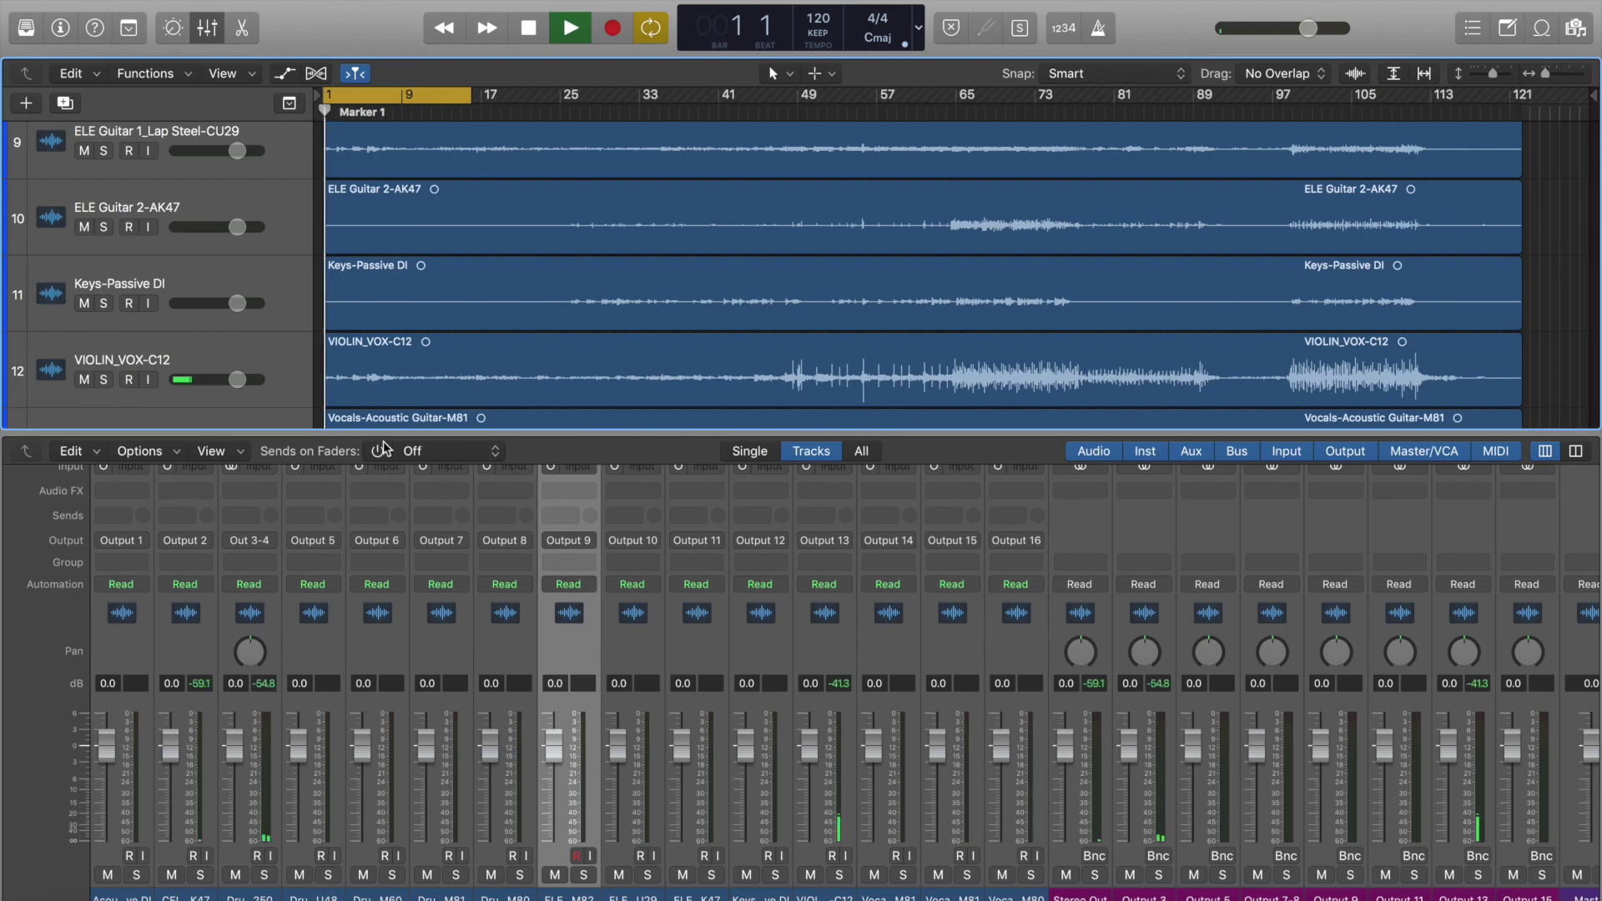
click(176, 897)
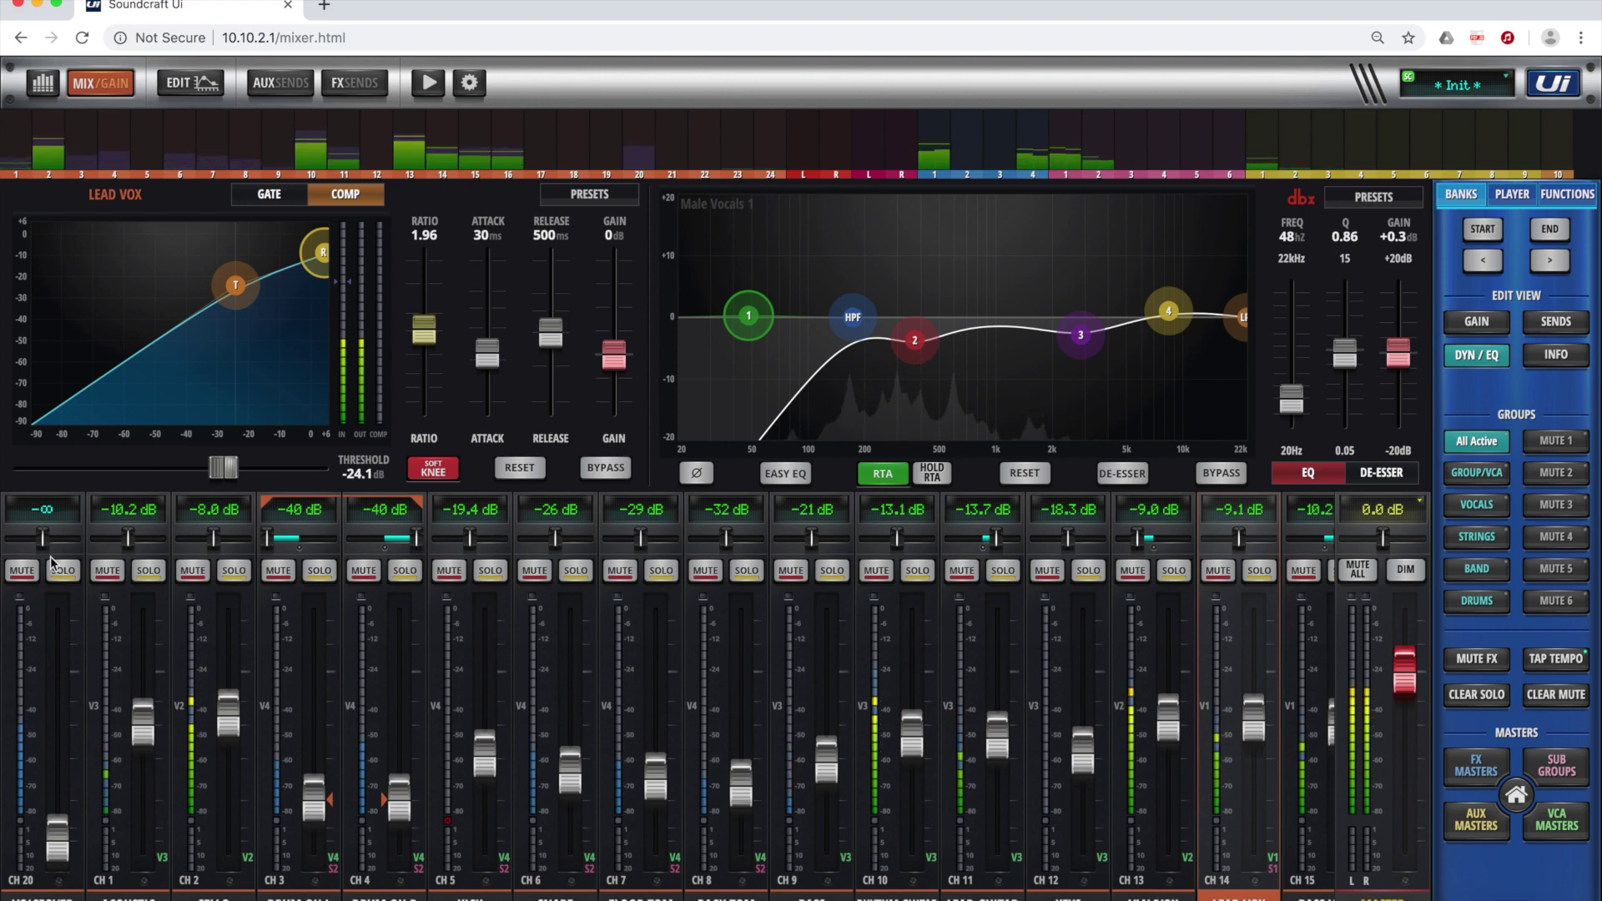
Step: Mute and unmute the VOICEOVER channel, then bring Logic Pro back
click(21, 571)
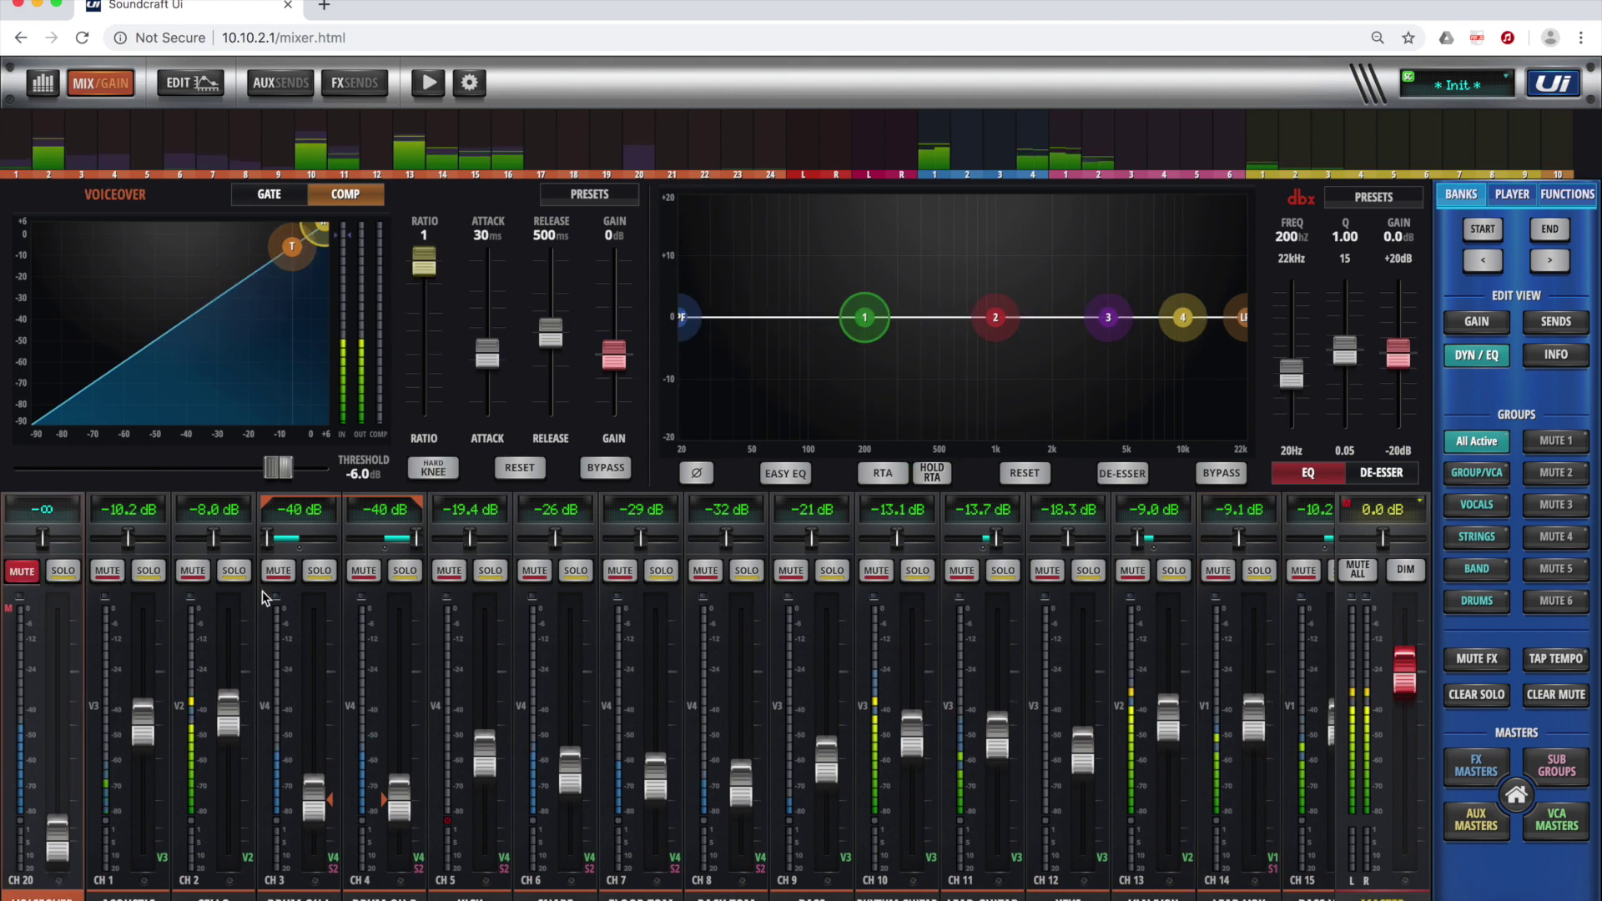
click(22, 573)
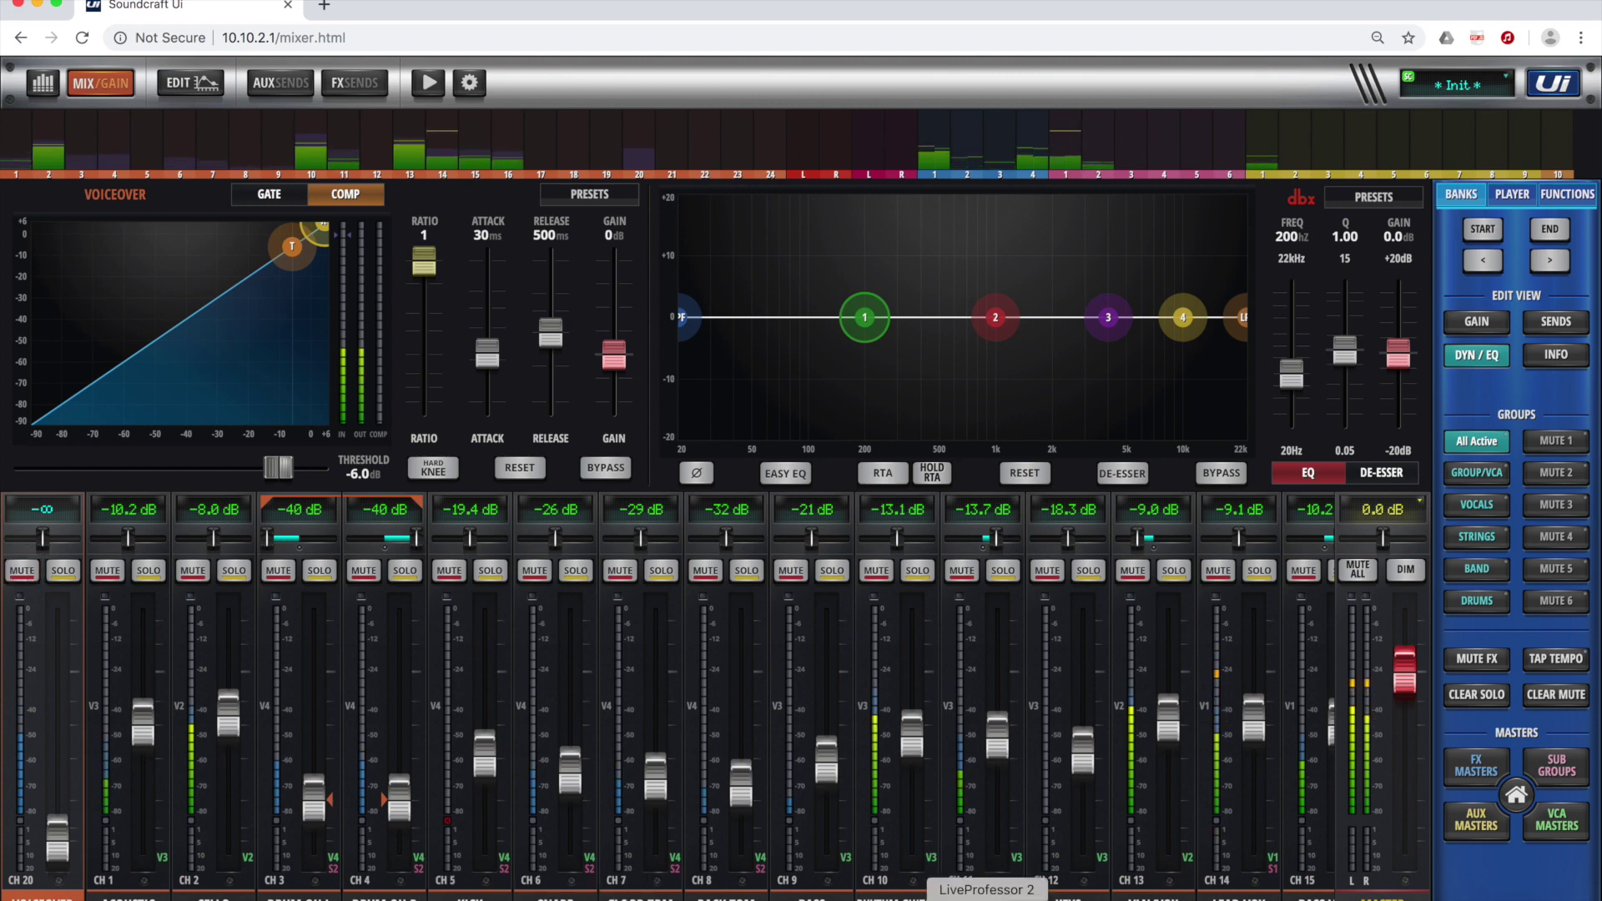
click(859, 894)
Step: Stop the Logic session playback
key(space)
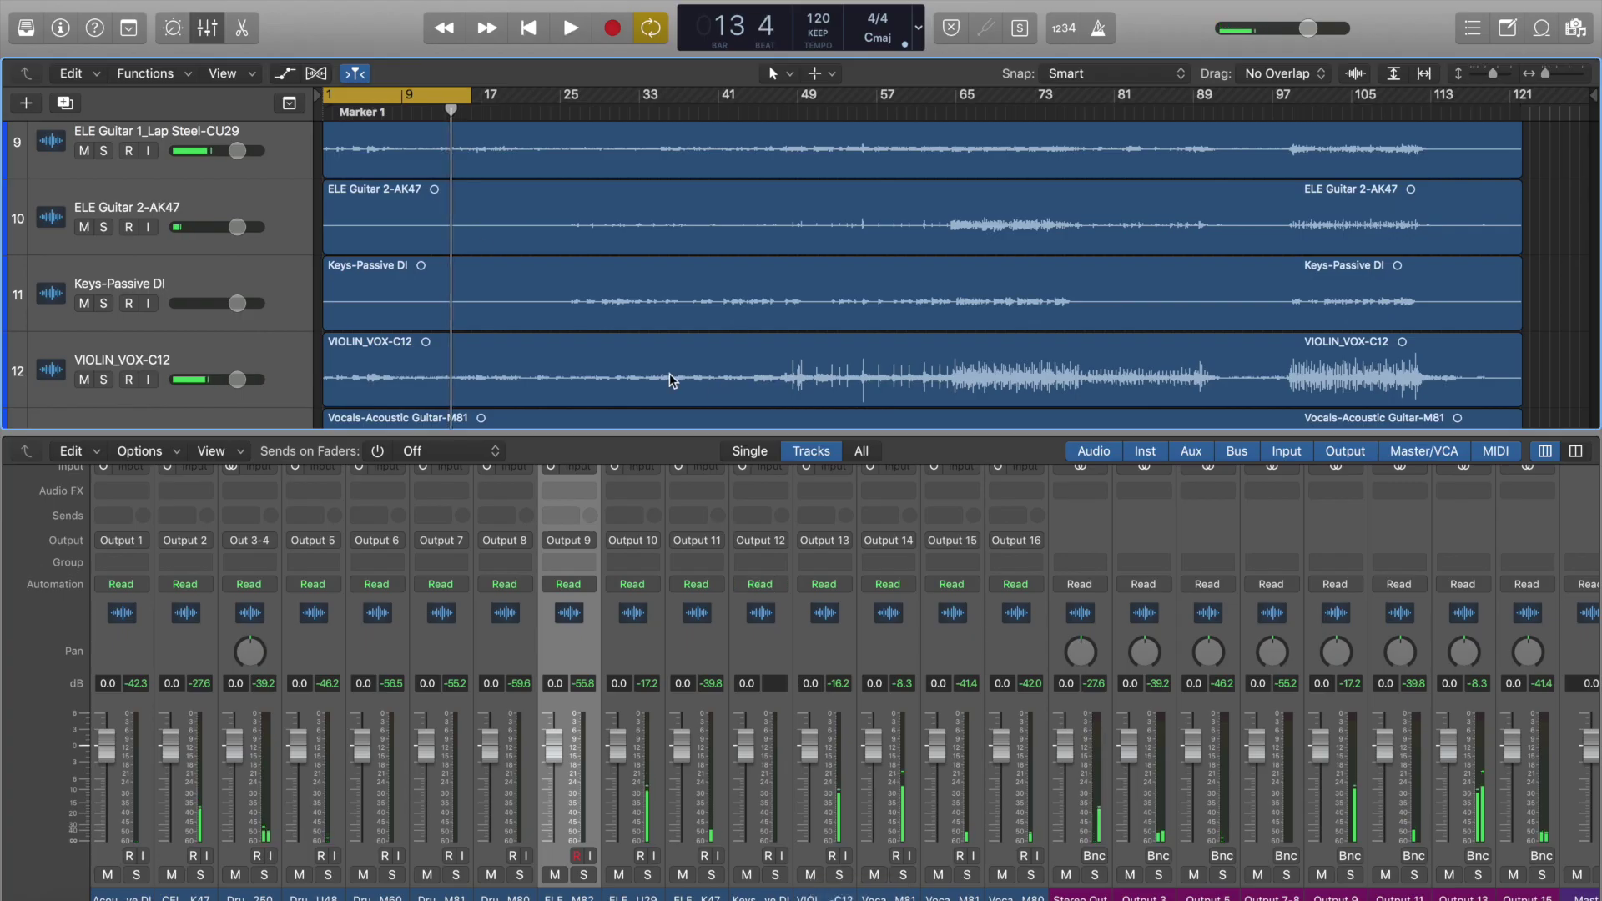